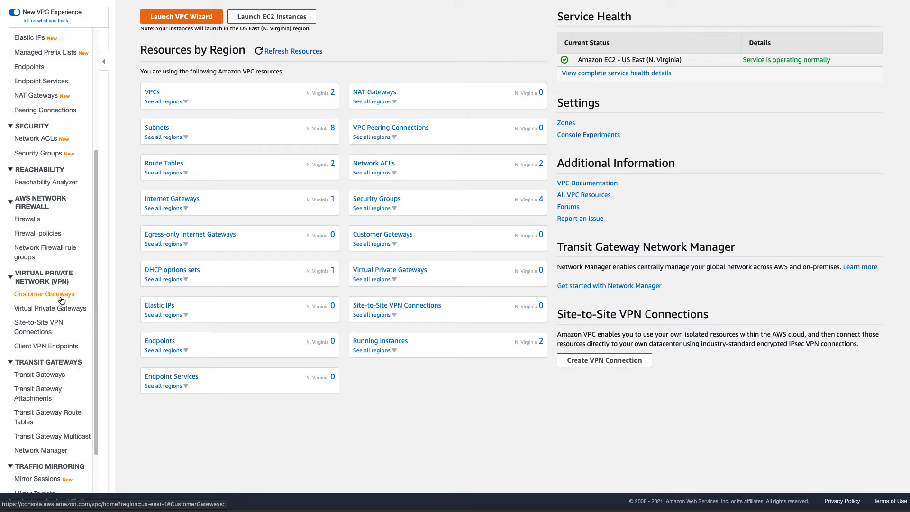
# Step: Create a customer gateway named home-cgw with static routing, the firewall's external IP address and device Ubiquiti Dream Machine Pro Firewall
pyautogui.click(61, 295)
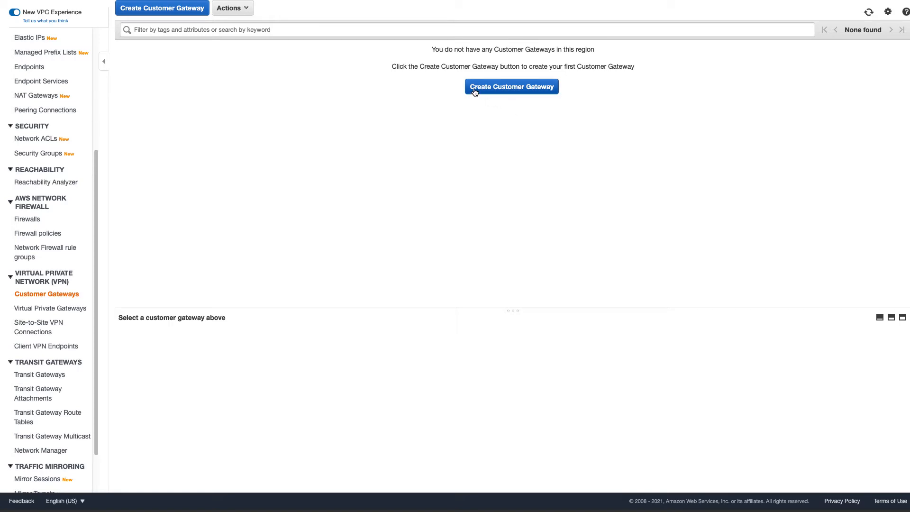
pyautogui.click(521, 93)
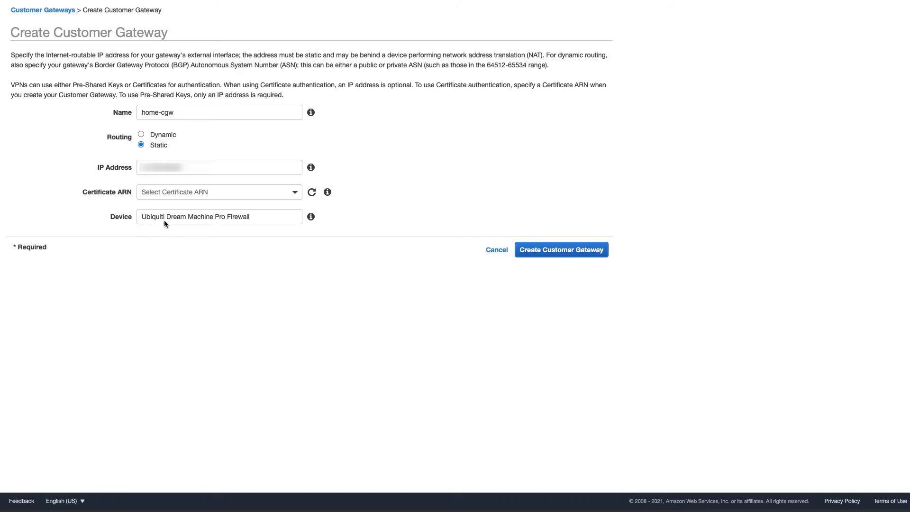
pyautogui.click(547, 256)
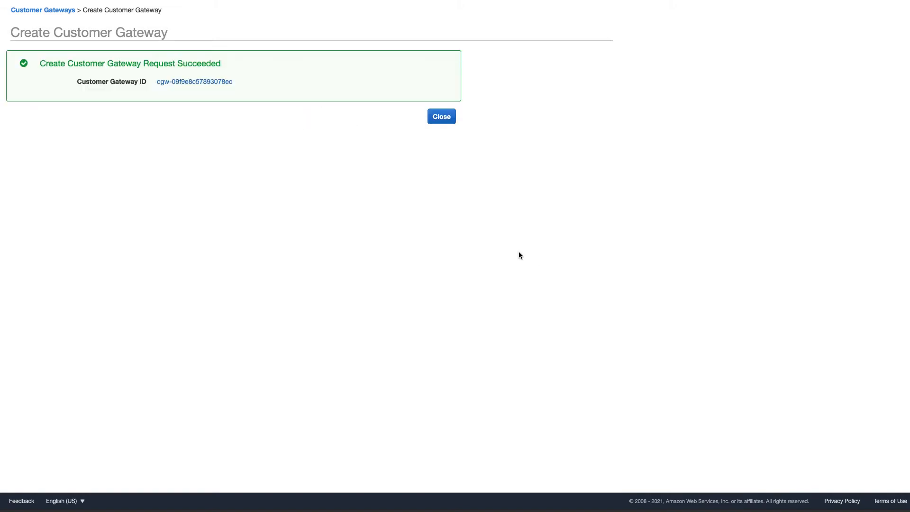
pyautogui.click(441, 119)
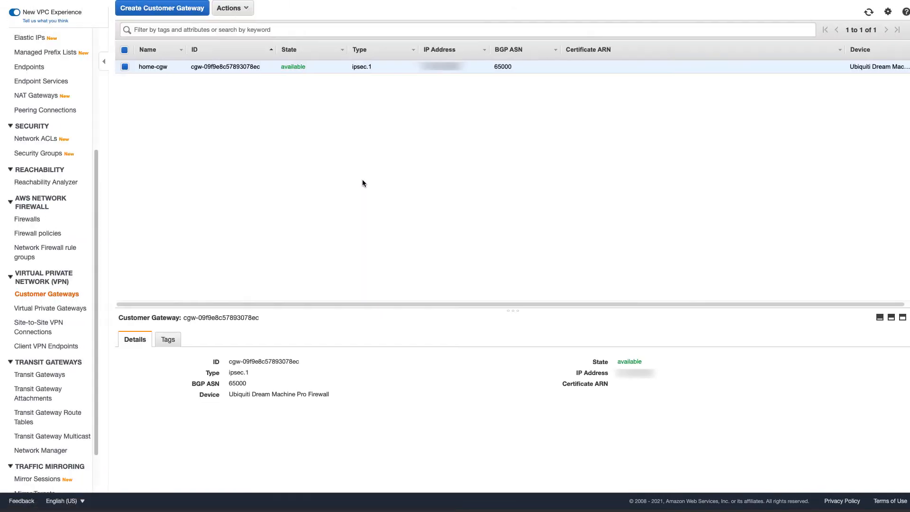
# Step: Create a virtual private gateway with the name tag aws-vpg and the Amazon default ASN
pyautogui.click(48, 312)
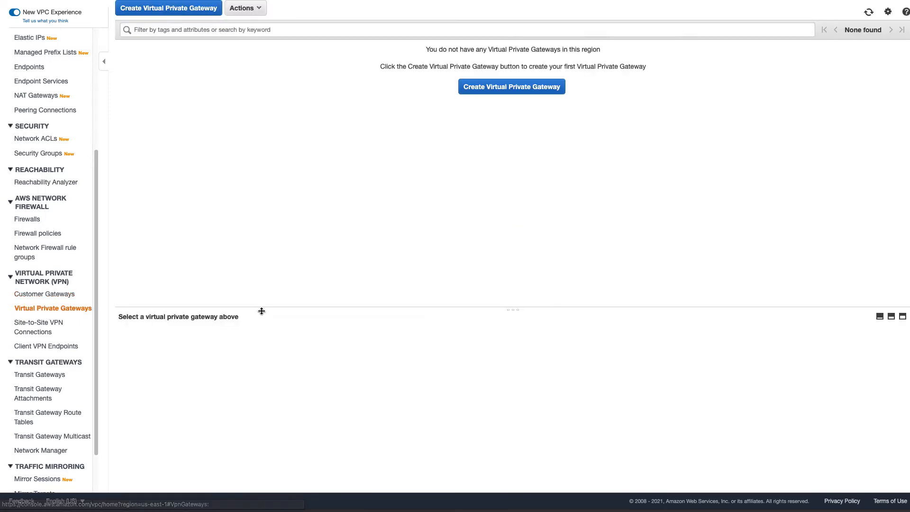
pyautogui.click(517, 90)
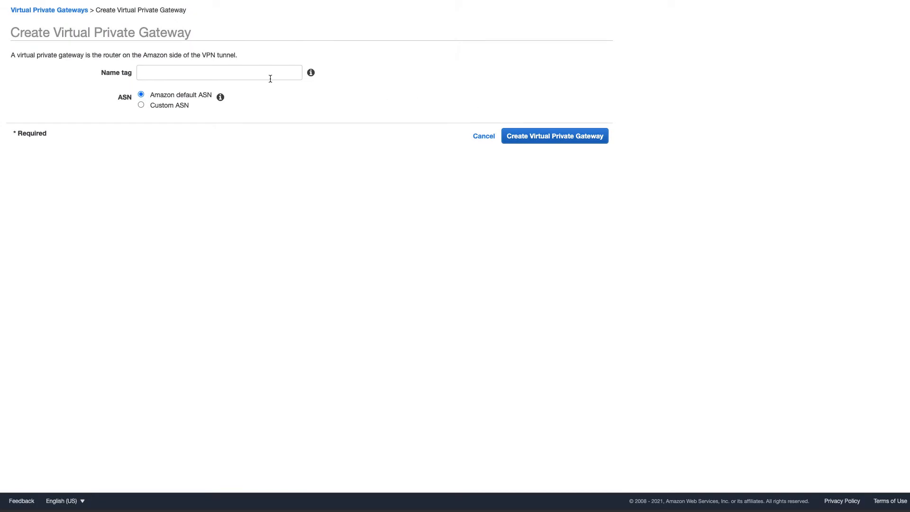
pyautogui.click(270, 79)
pyautogui.write('aws-vpg')
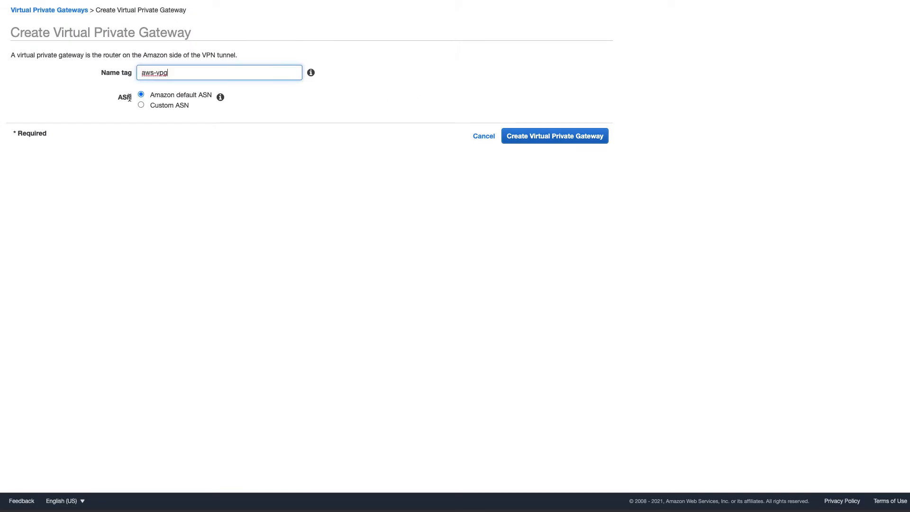
pyautogui.click(536, 142)
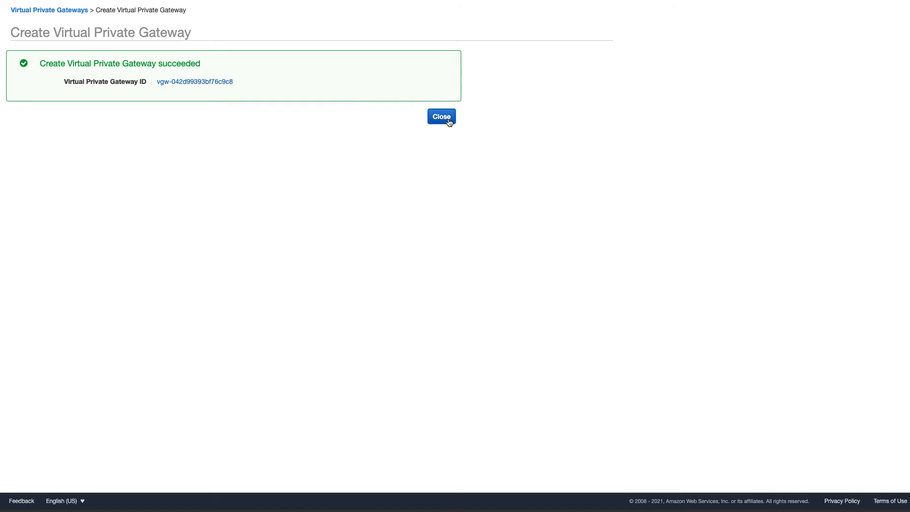
pyautogui.click(448, 118)
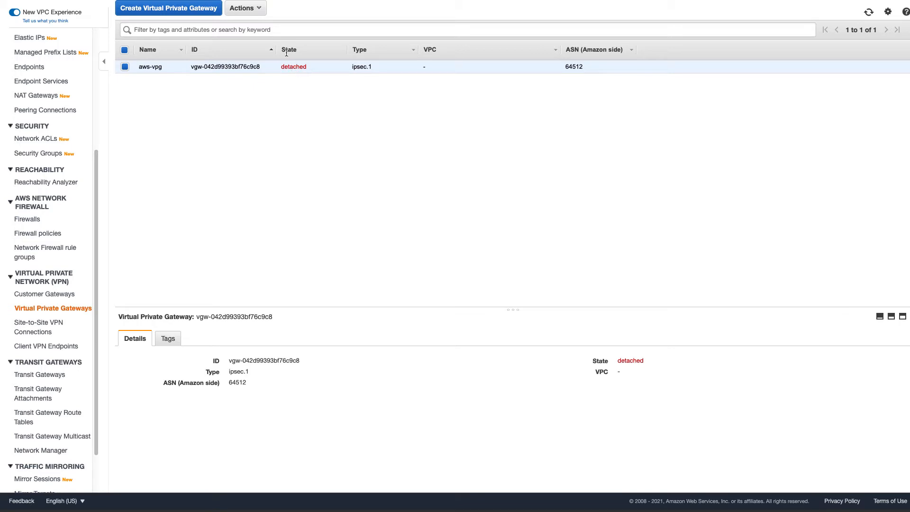
# Step: Attach the aws-vpg virtual private gateway to mgmt-vpc and refresh the gateway list
pyautogui.click(257, 15)
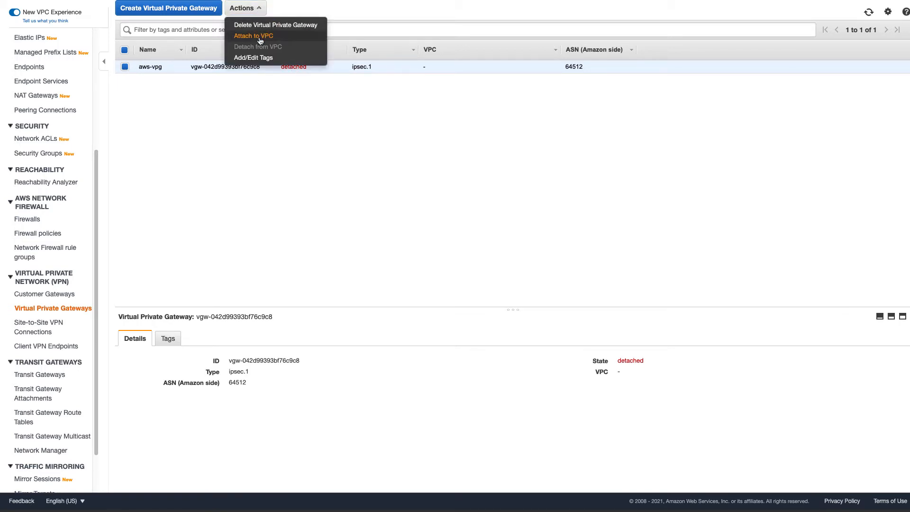
pyautogui.click(259, 36)
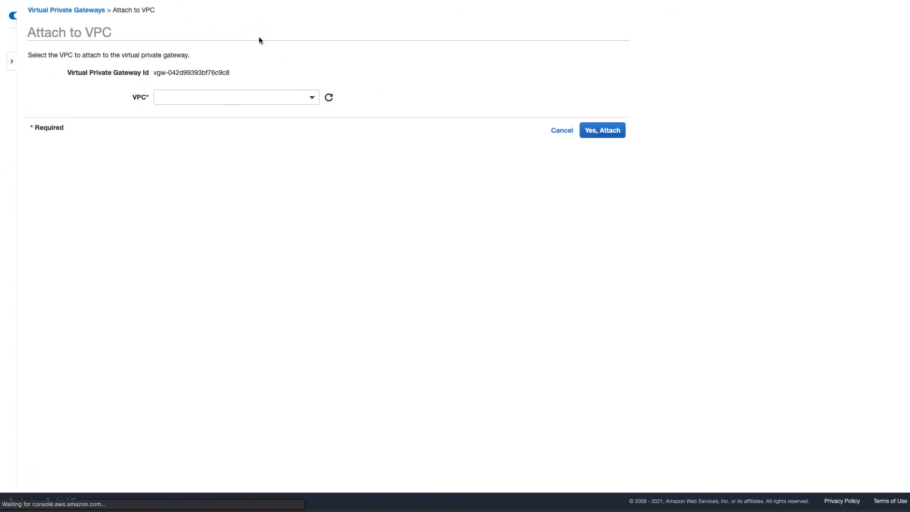
pyautogui.click(294, 98)
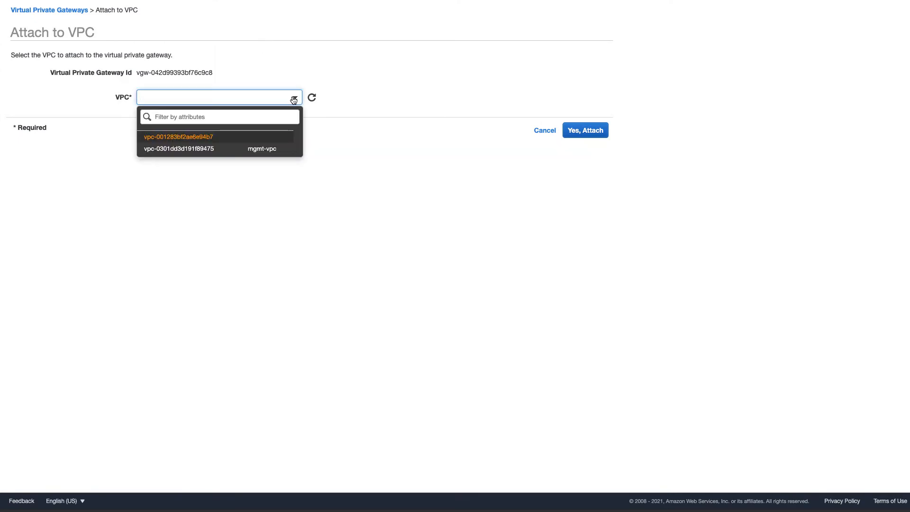
pyautogui.click(281, 150)
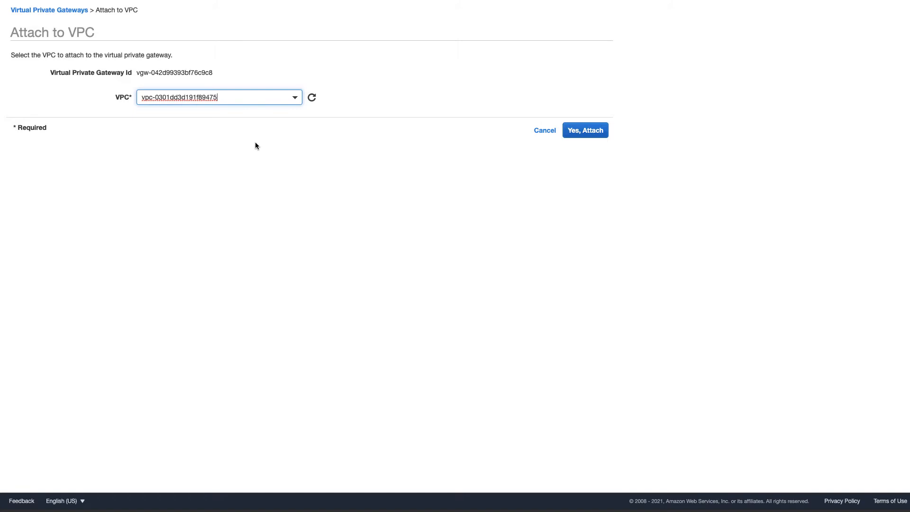
pyautogui.click(590, 137)
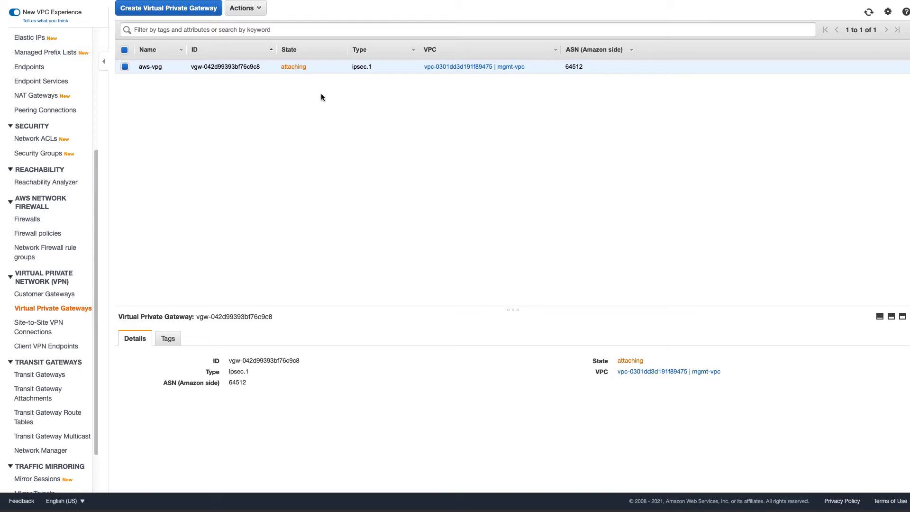
pyautogui.click(869, 13)
# Step: Create site-to-site VPN connection aws-to-home-vpn from aws-vpg to existing customer gateway home-cgw, with static prefix 192.168.10.0/24, IPv4 and default tunnel options
pyautogui.click(53, 330)
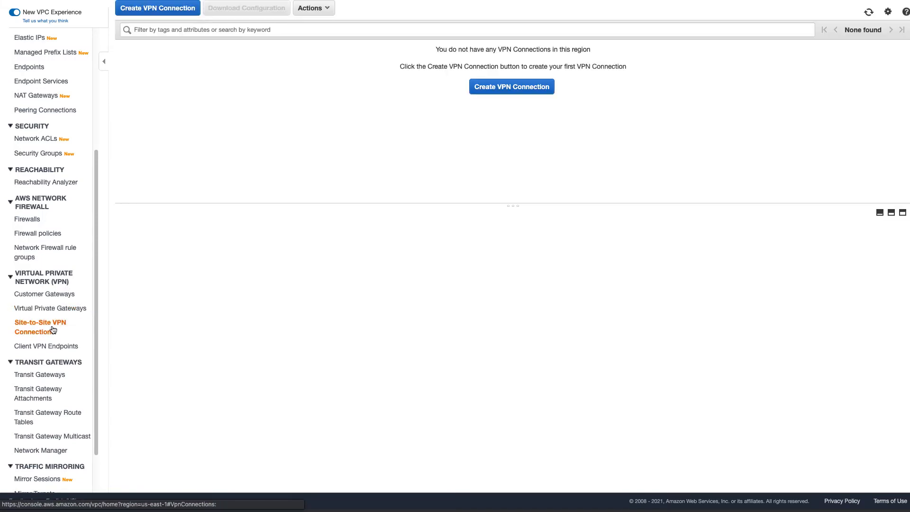
pyautogui.click(518, 92)
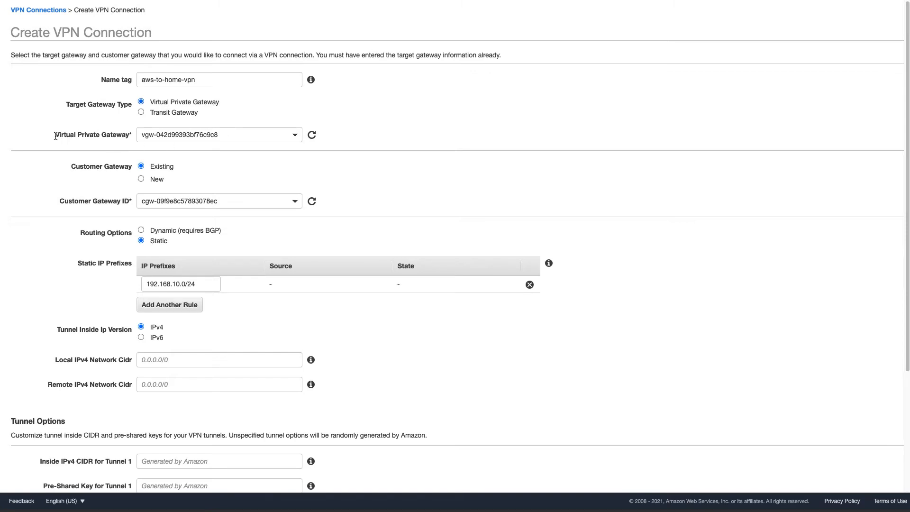
pyautogui.click(268, 141)
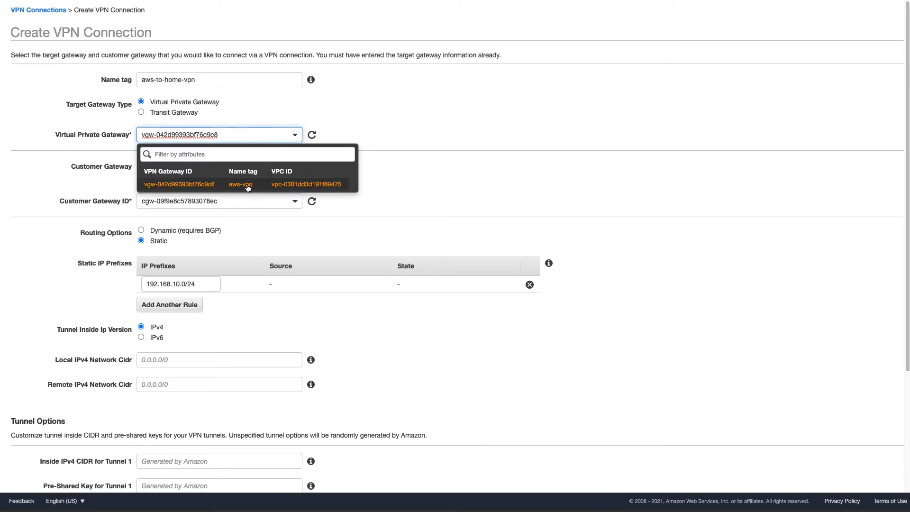
pyautogui.click(259, 188)
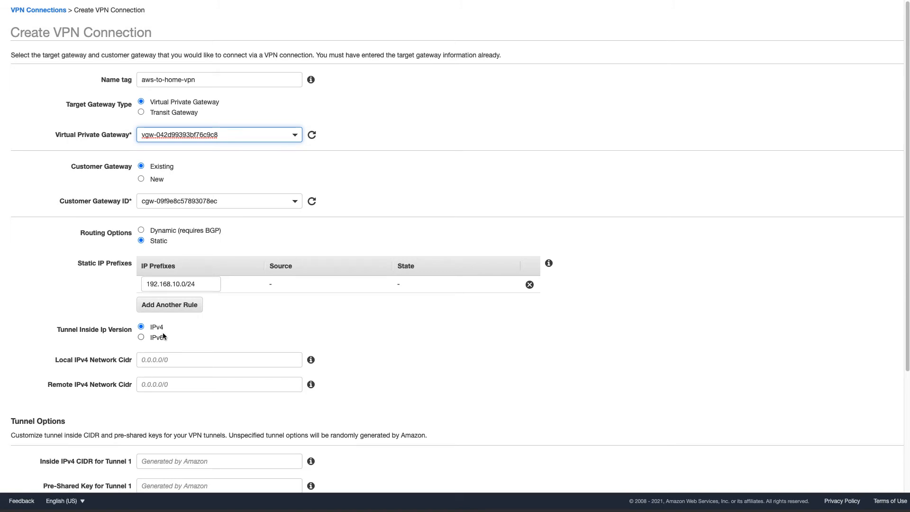
pyautogui.scroll(-5, 164, 336)
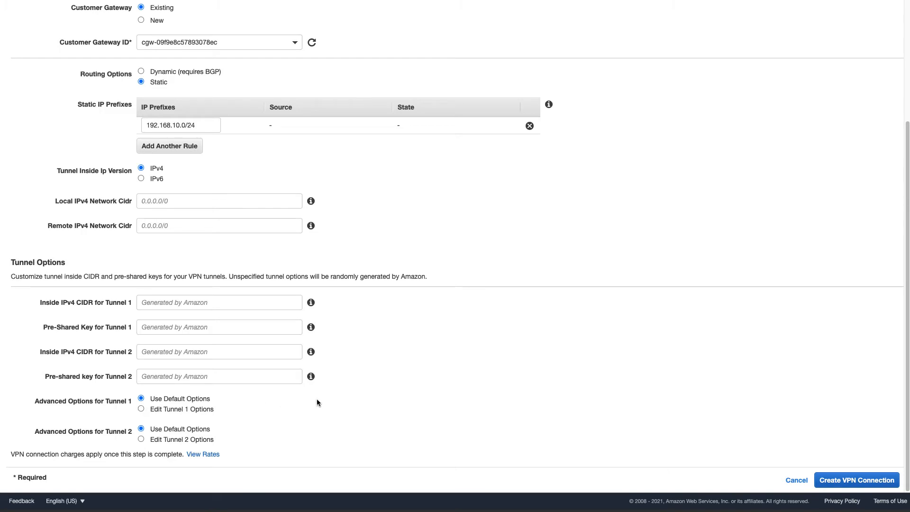
pyautogui.click(856, 480)
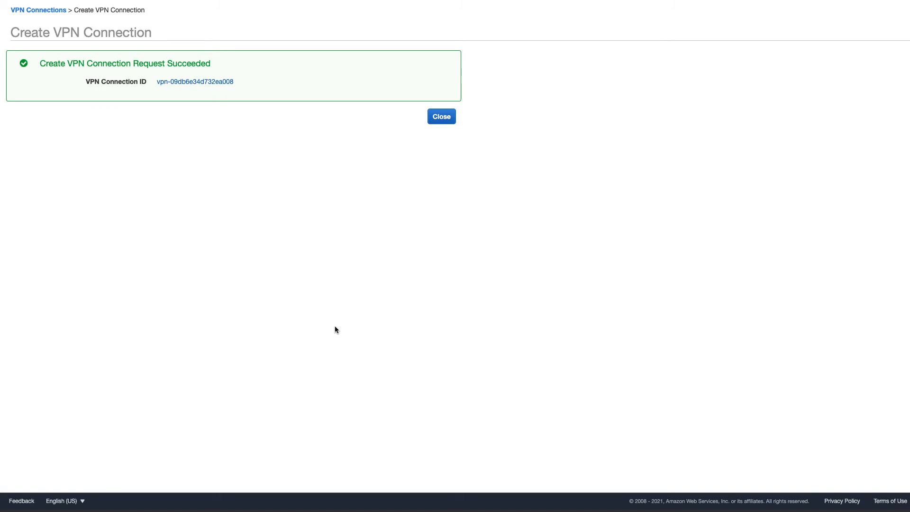
pyautogui.click(441, 117)
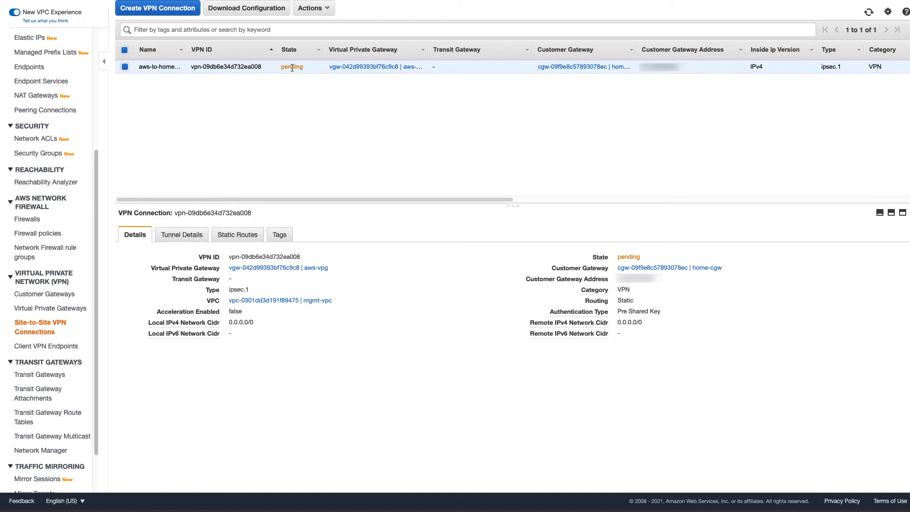
# Step: Open the configuration download for the VPN connection and choose vendor Cisco Systems, Inc. with platform ISR Series Routers
pyautogui.click(273, 13)
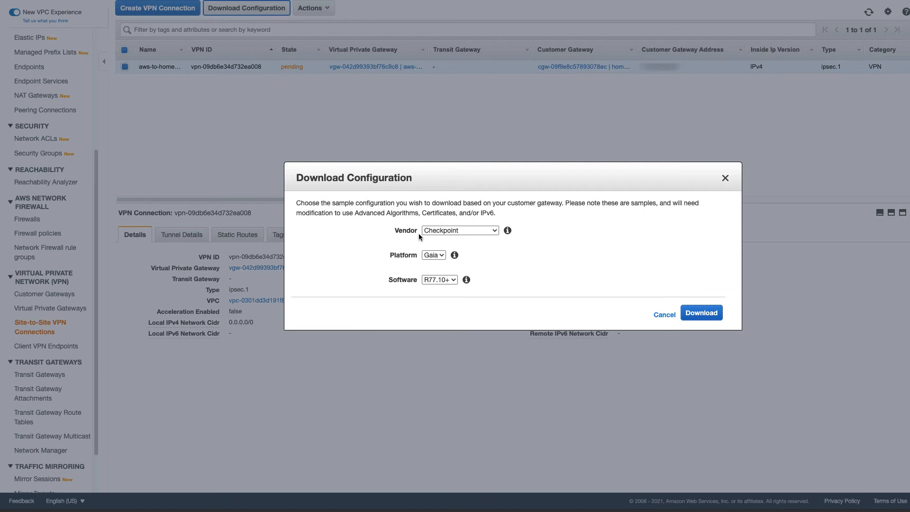
pyautogui.click(464, 232)
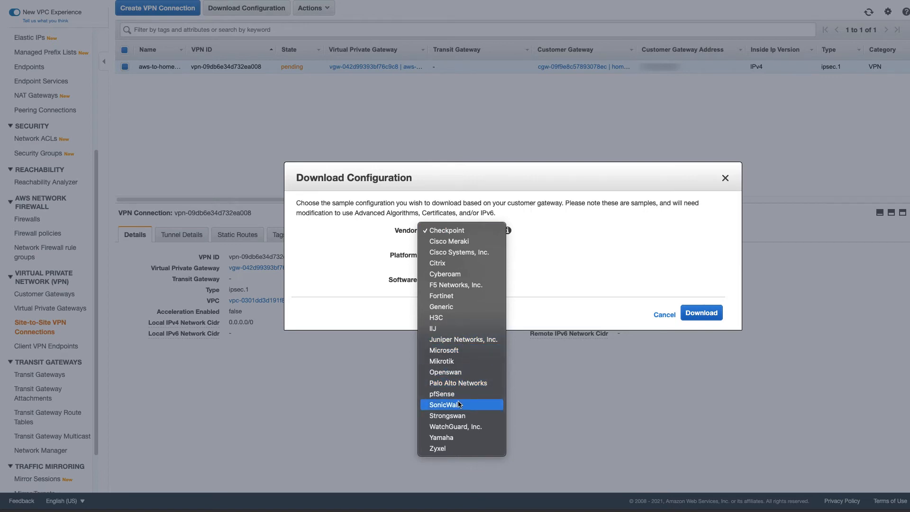
pyautogui.click(458, 252)
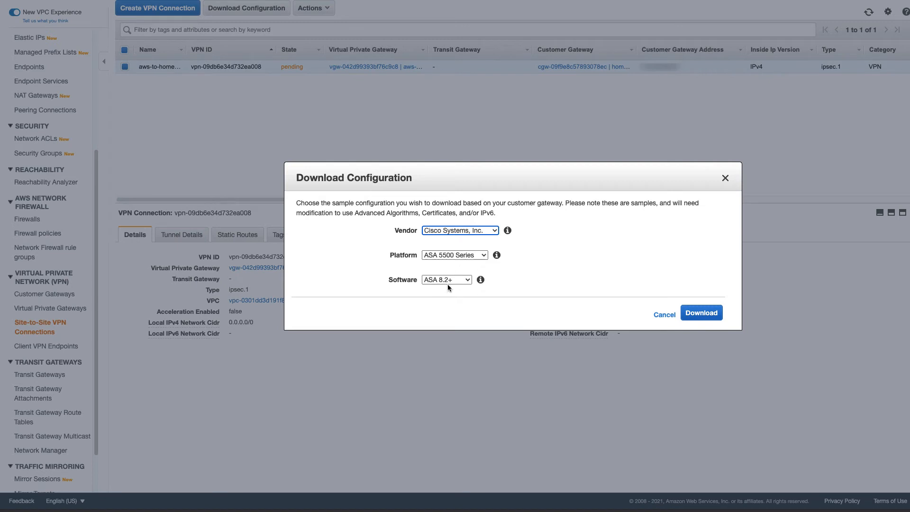
pyautogui.click(456, 255)
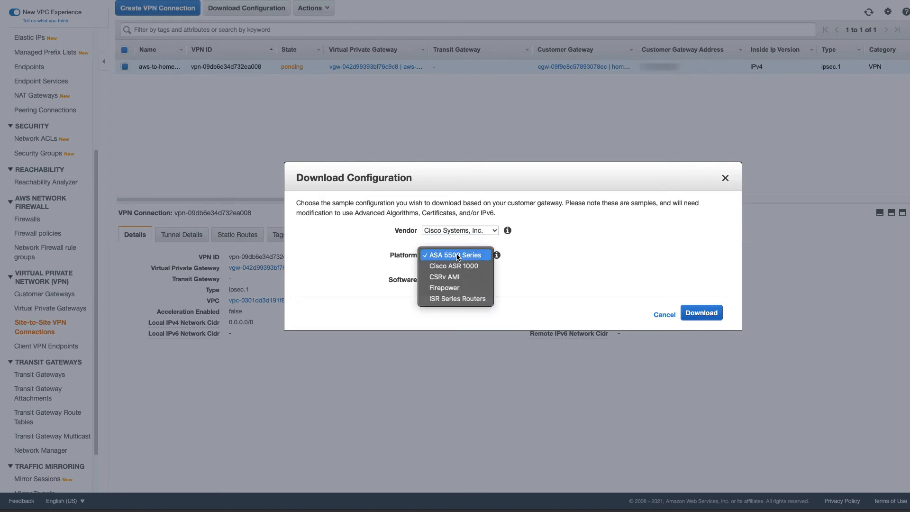
pyautogui.click(467, 299)
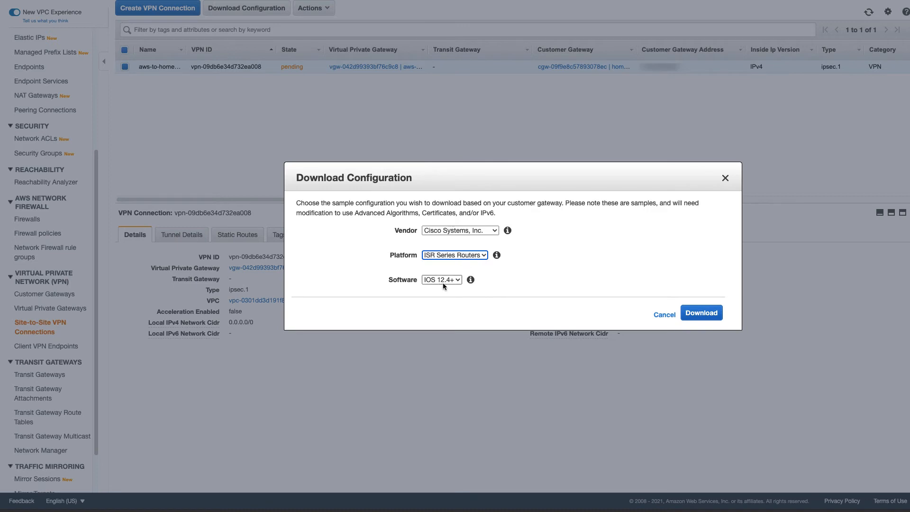
# Step: Set the vendor to Generic, download the Vendor Agnostic sample configuration and close the dialog
pyautogui.click(476, 234)
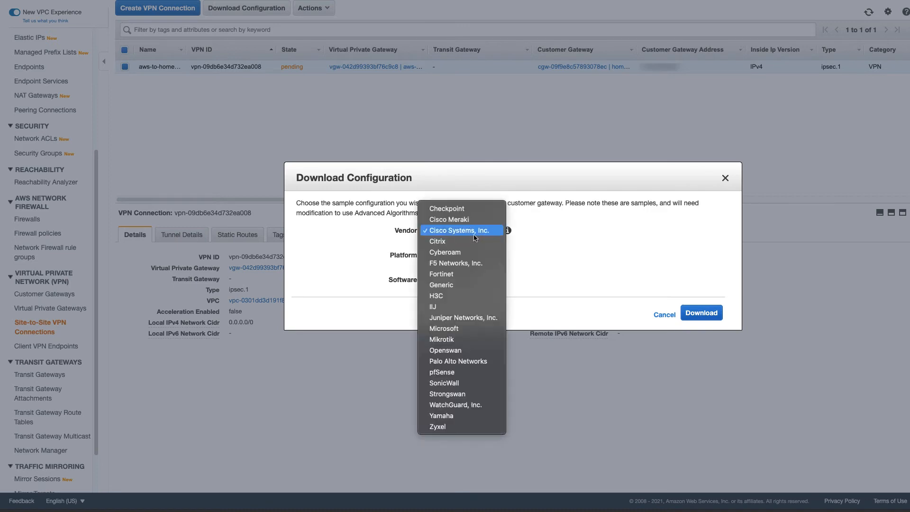
pyautogui.click(465, 286)
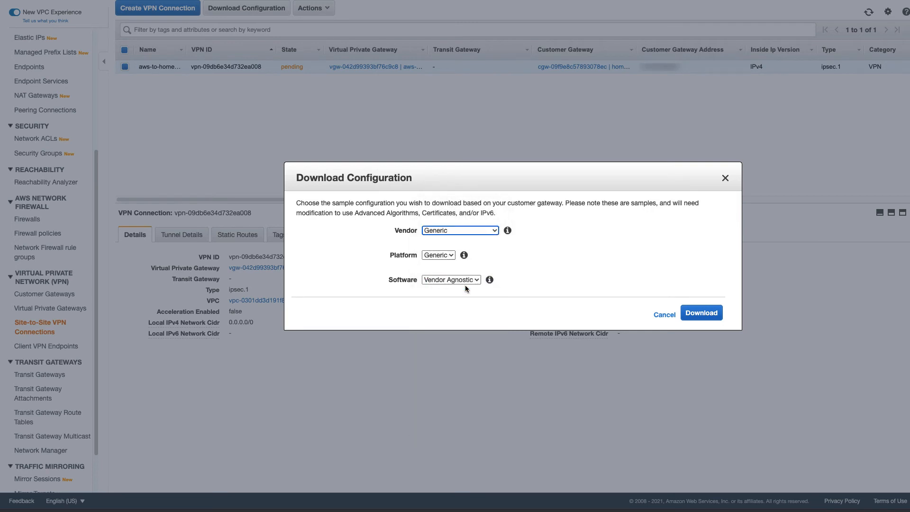
pyautogui.click(705, 315)
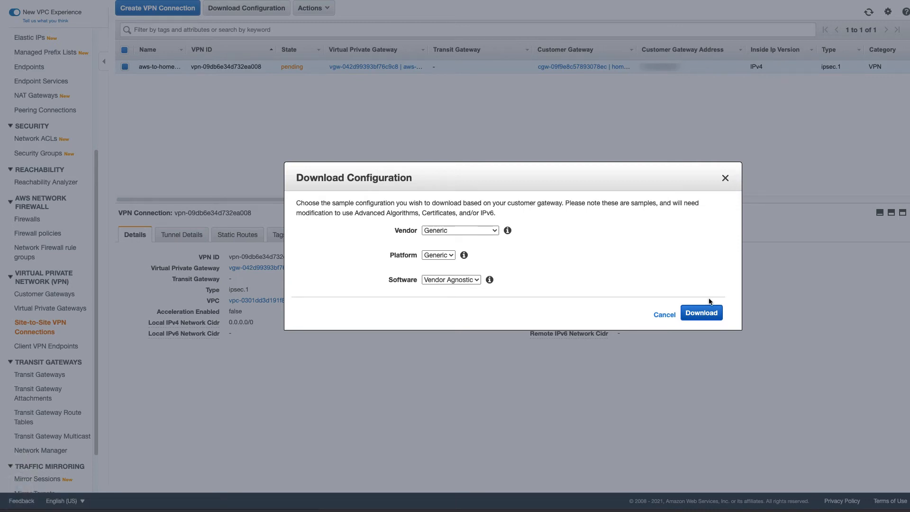
pyautogui.click(725, 179)
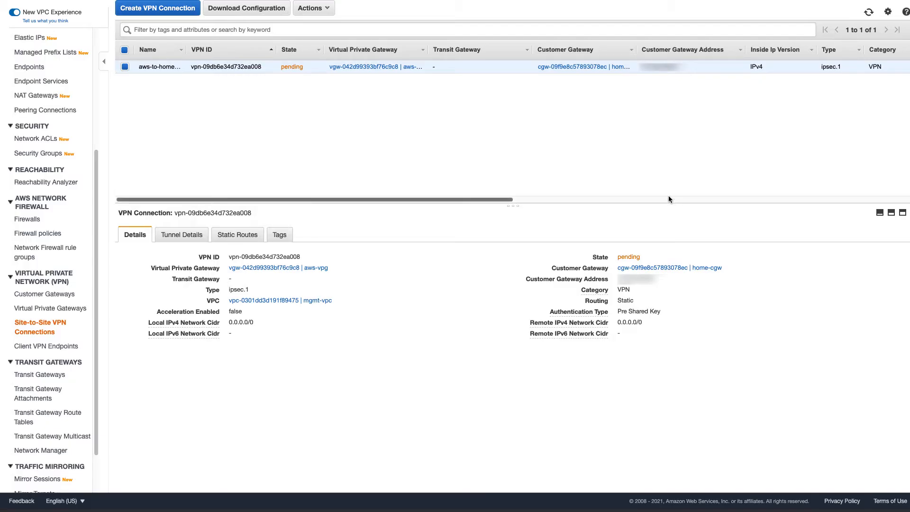
# Step: Refresh the VPN connection's state and check its tunnel details
pyautogui.click(868, 13)
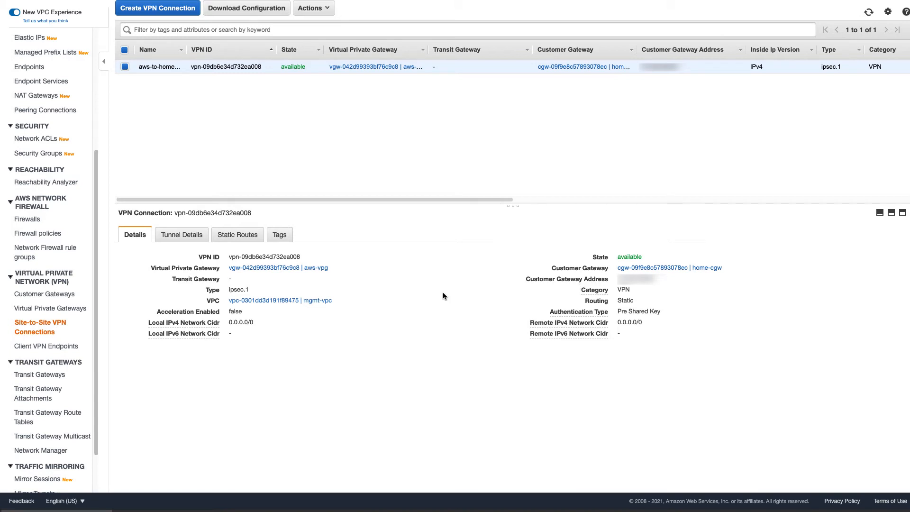
pyautogui.click(189, 236)
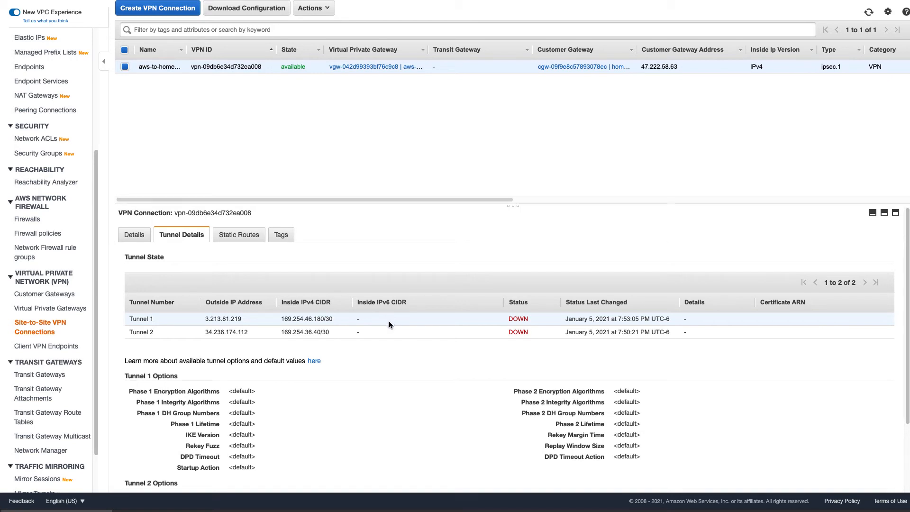
# Step: Review the existing routes in the main route table of mgmt-vpc
pyautogui.scroll(5, 103, 190)
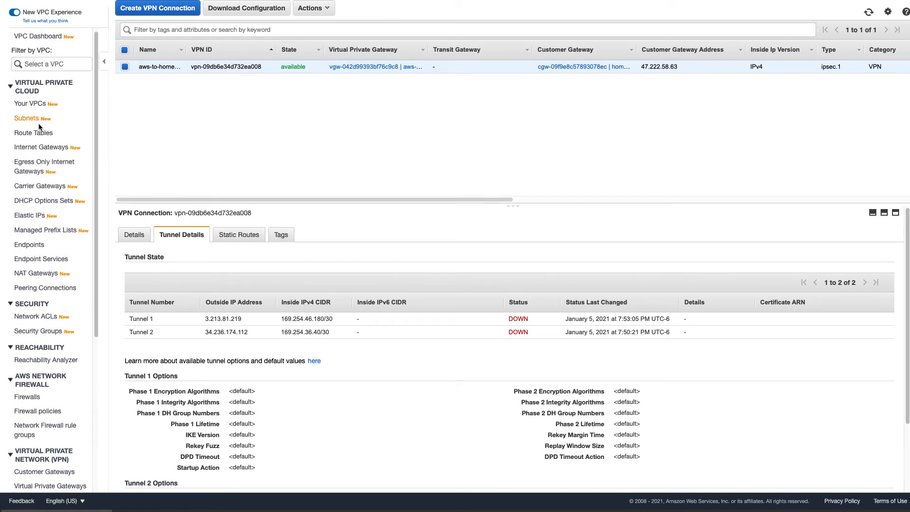
pyautogui.click(38, 135)
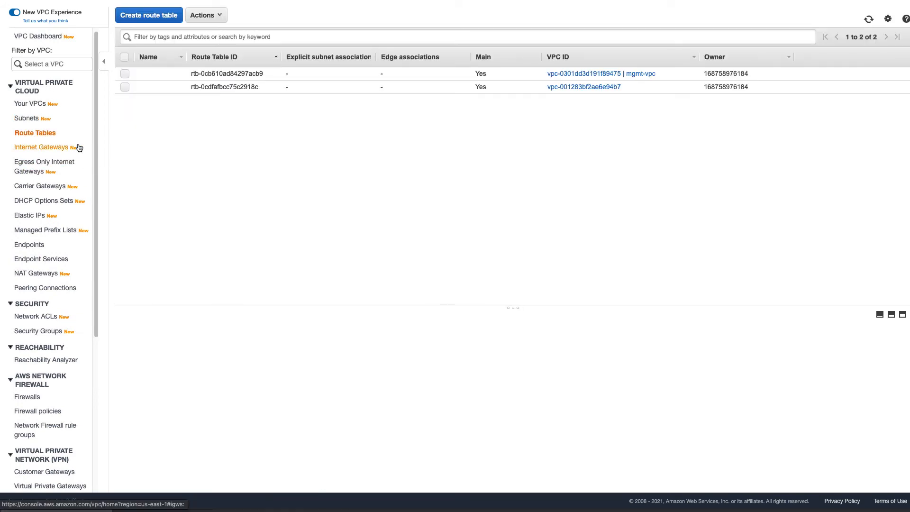
pyautogui.click(125, 74)
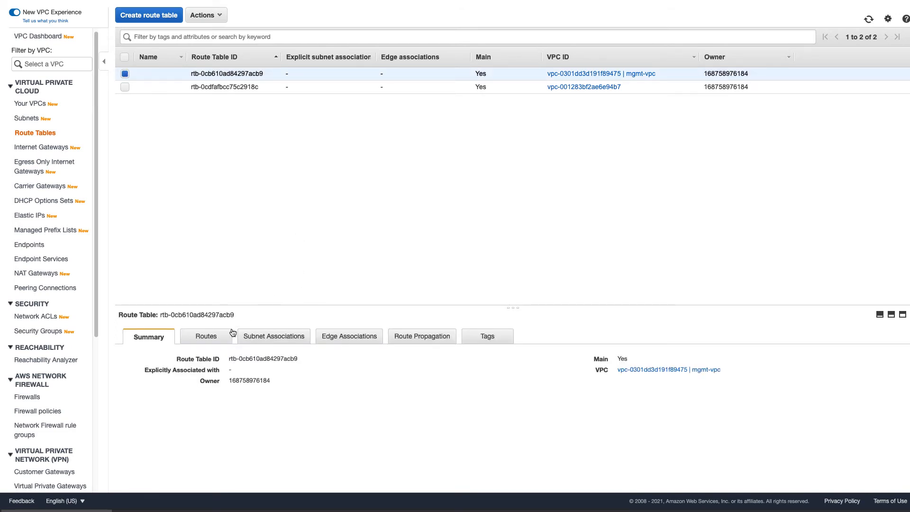
pyautogui.click(217, 340)
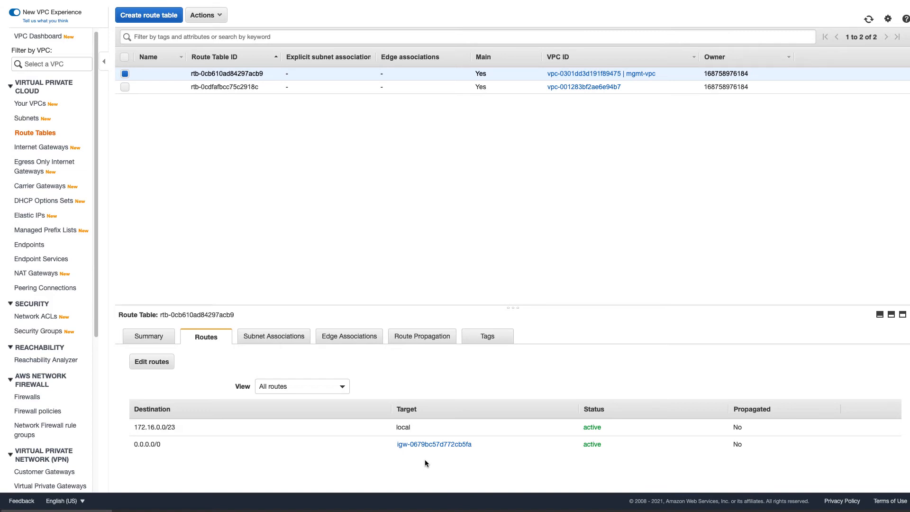
# Step: Enable route propagation from virtual private gateway aws-vpg on the mgmt-vpc route table and review its routes
pyautogui.click(423, 342)
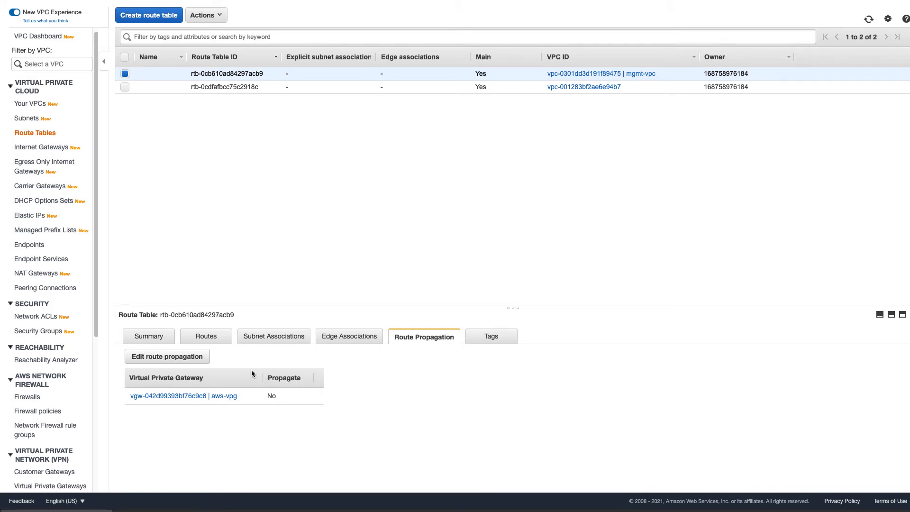
pyautogui.click(178, 363)
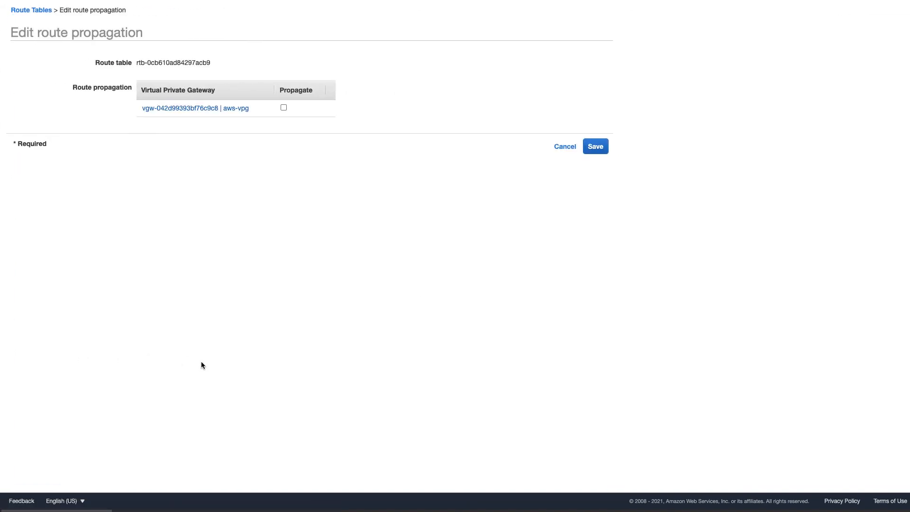
pyautogui.click(284, 108)
pyautogui.click(594, 148)
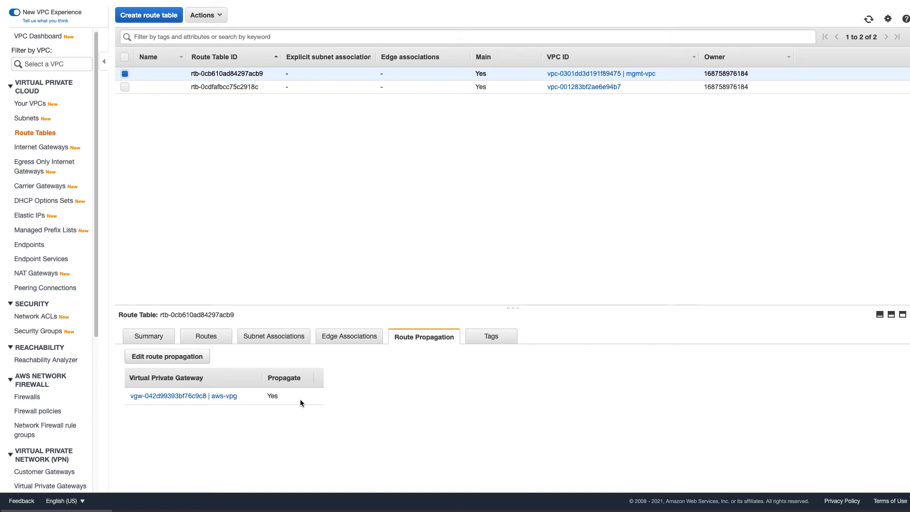
pyautogui.click(212, 342)
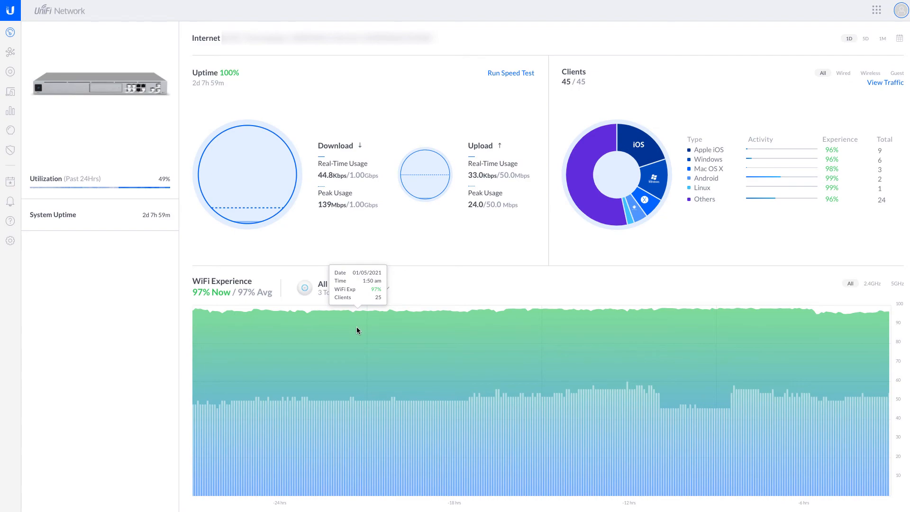
# Step: In UniFi Network, set up network home-to-aws-vpn as an enabled Site-to-Site Manual IPsec VPN with remote subnet 172.16.1.0/24, route distance 30 and WAN interface
pyautogui.click(10, 240)
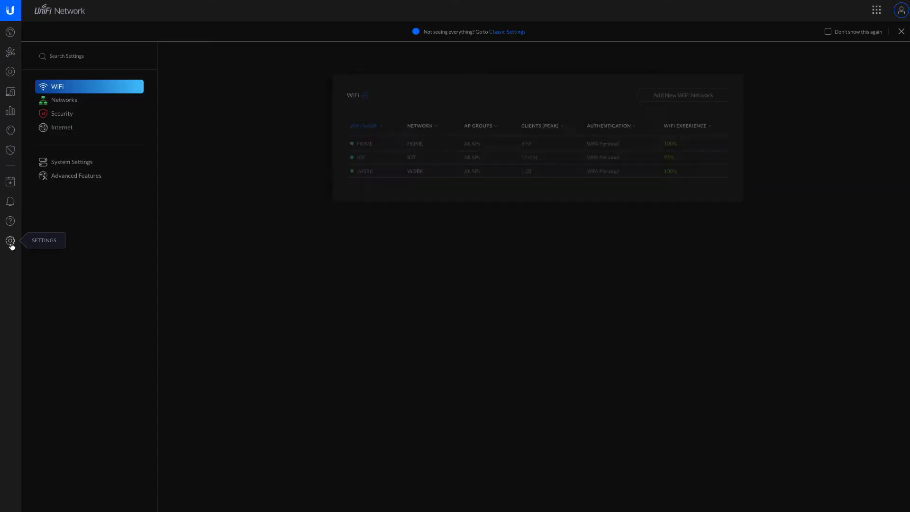
pyautogui.click(68, 107)
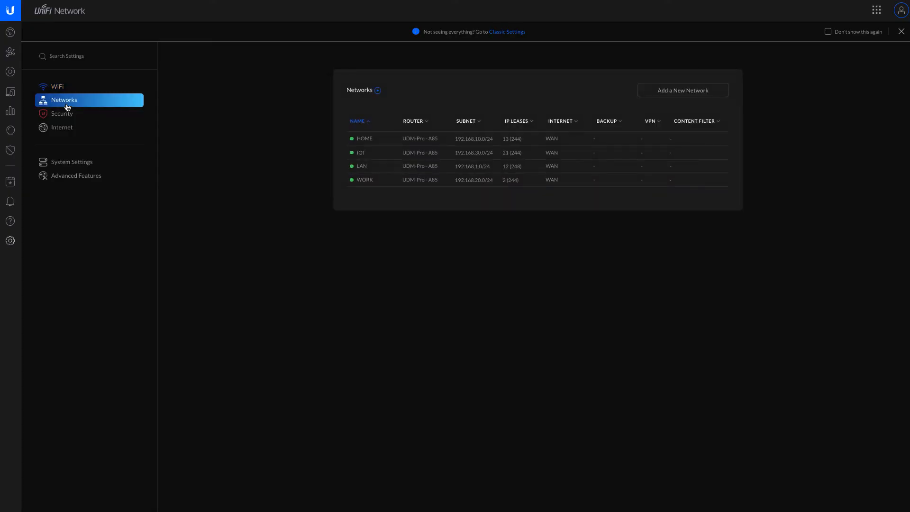
pyautogui.click(670, 98)
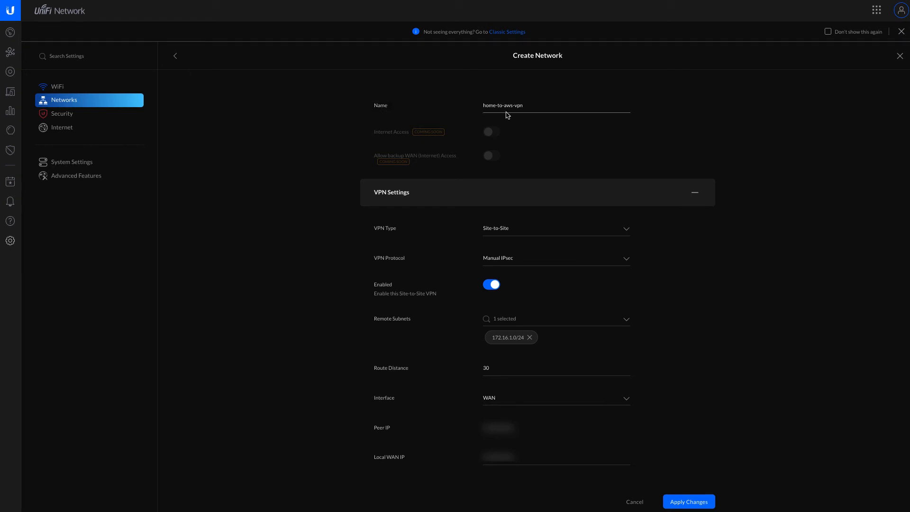
pyautogui.scroll(-2, 389, 185)
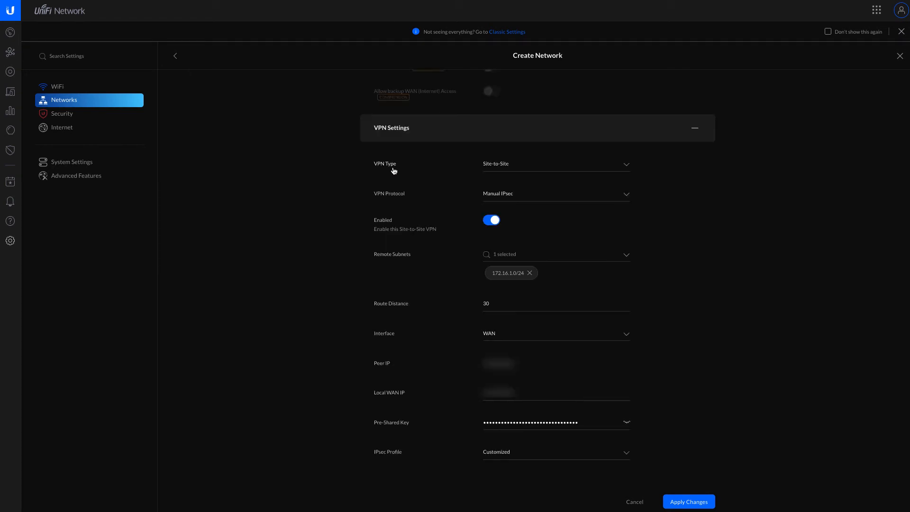
pyautogui.click(625, 166)
pyautogui.click(410, 205)
pyautogui.click(626, 339)
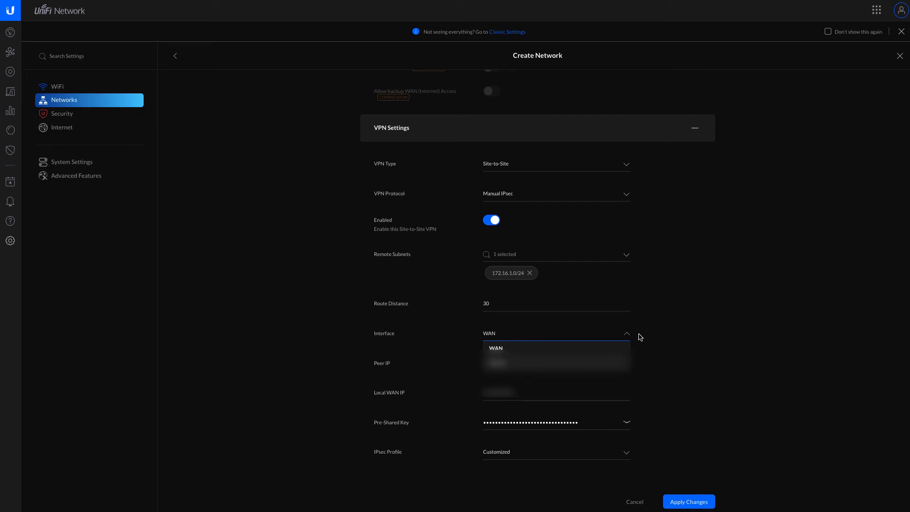
pyautogui.click(641, 336)
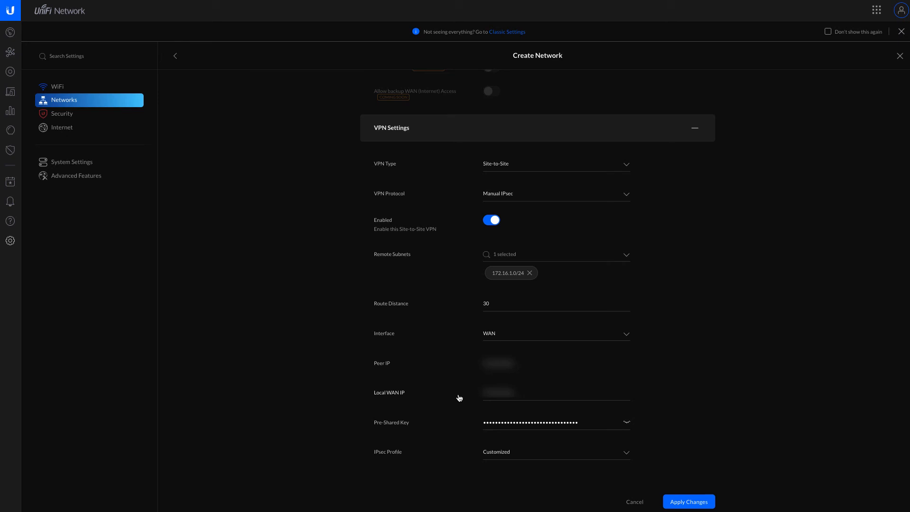
# Step: Check the customized IPsec settings (IKEv1, AES-128, SHA1, DH groups 2, PFS) against the downloaded AWS configuration file and apply the new network
pyautogui.scroll(-1, 459, 397)
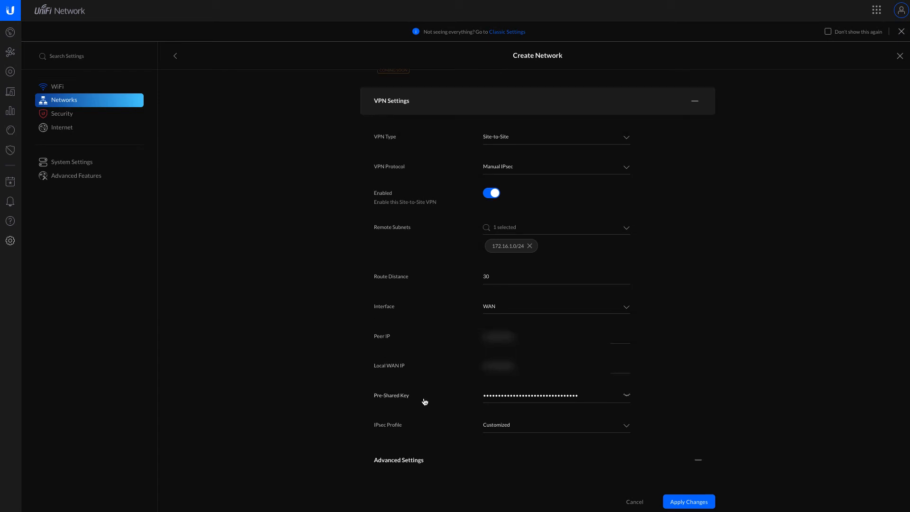
pyautogui.scroll(-1, 425, 401)
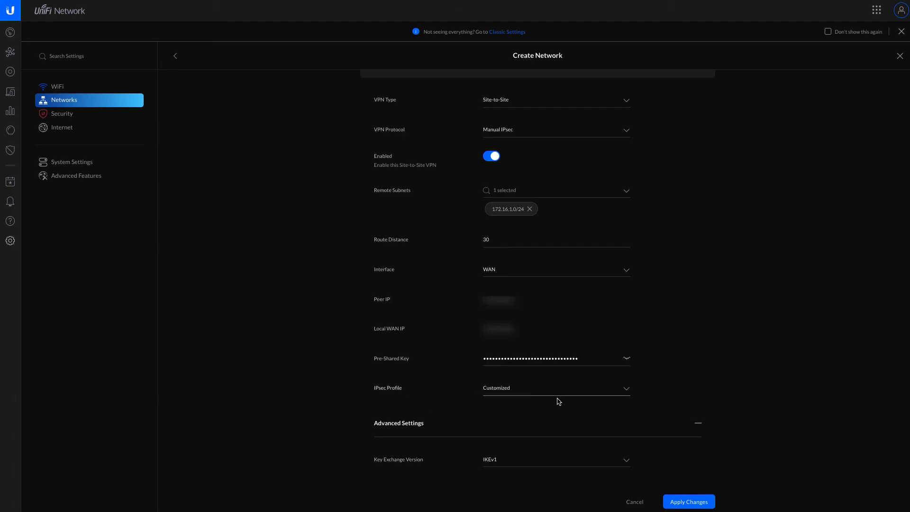
pyautogui.scroll(-5, 559, 400)
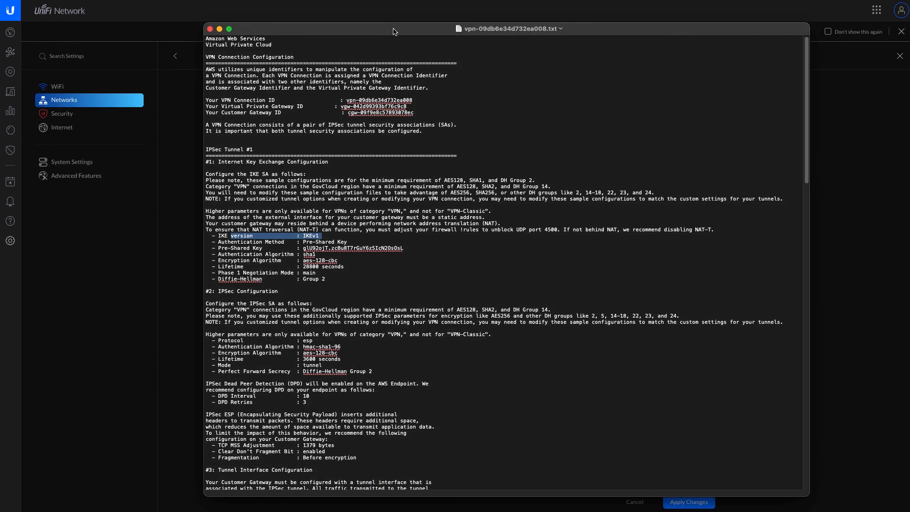
pyautogui.doubleClick(308, 248)
pyautogui.scroll(-1, 430, 325)
pyautogui.scroll(-5, 430, 325)
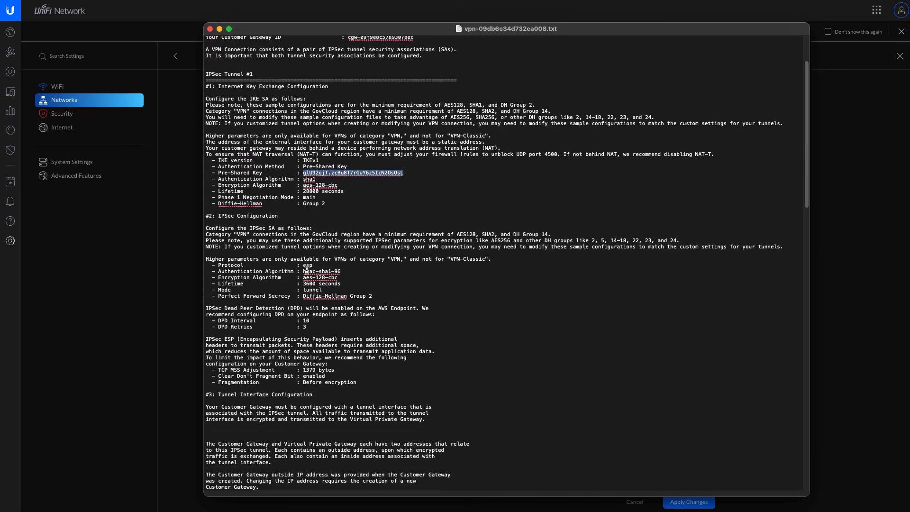
pyautogui.press('super+Tab')
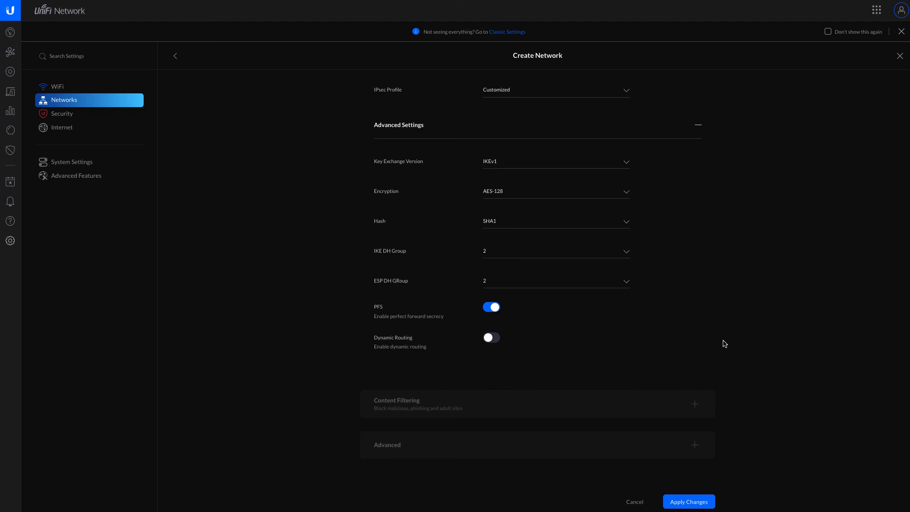
pyautogui.click(697, 504)
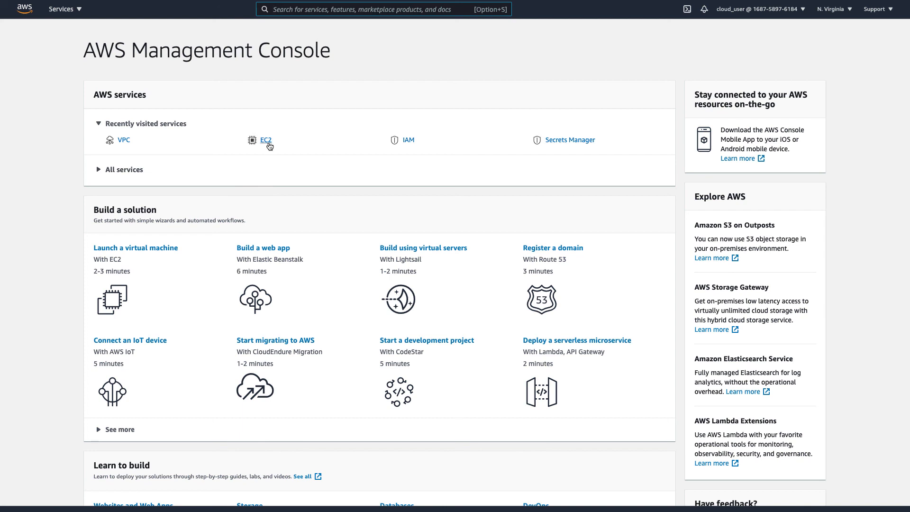
# Step: Back in the AWS console, open the inbound rules of EC2 security group internal-server-sg for editing
pyautogui.click(266, 141)
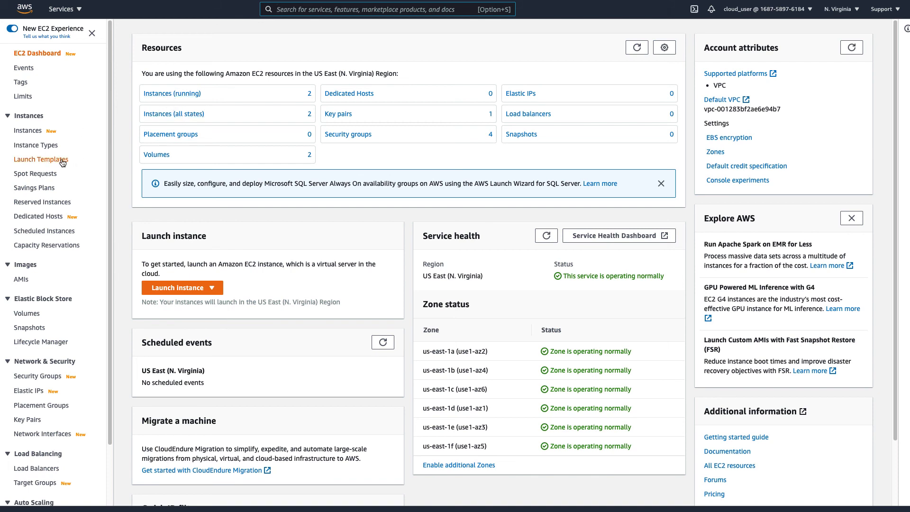
pyautogui.scroll(-1, 61, 161)
pyautogui.scroll(-3, 49, 215)
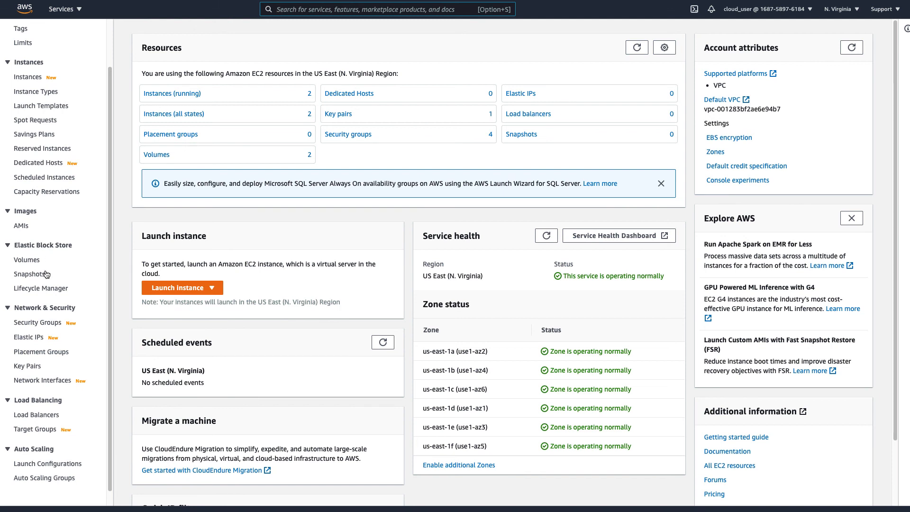
pyautogui.click(44, 327)
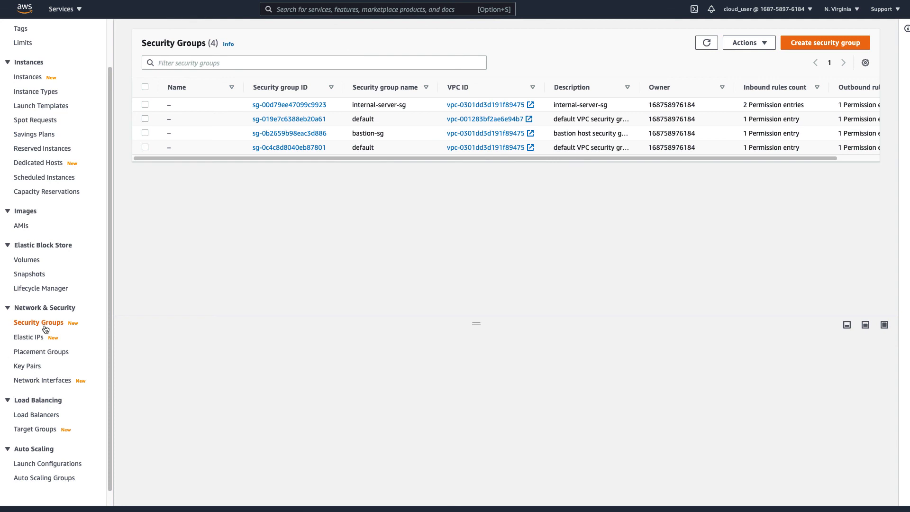
pyautogui.click(145, 105)
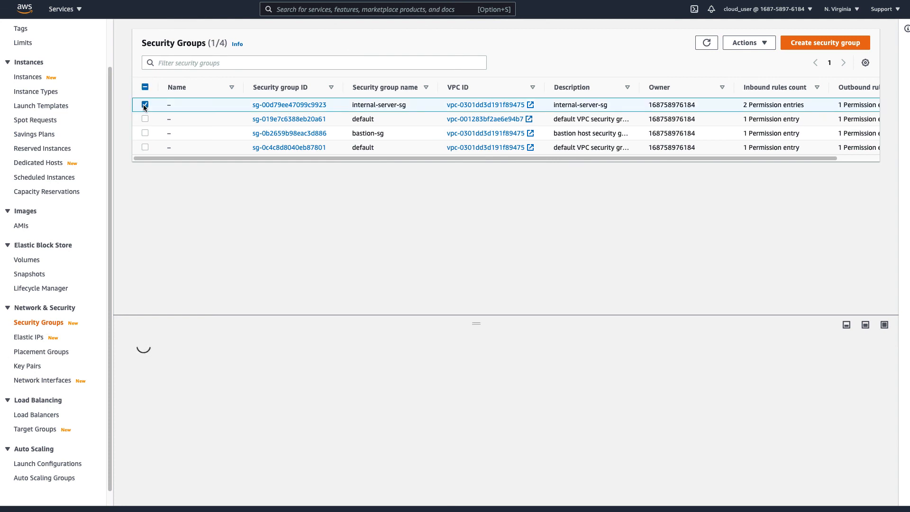
pyautogui.click(211, 365)
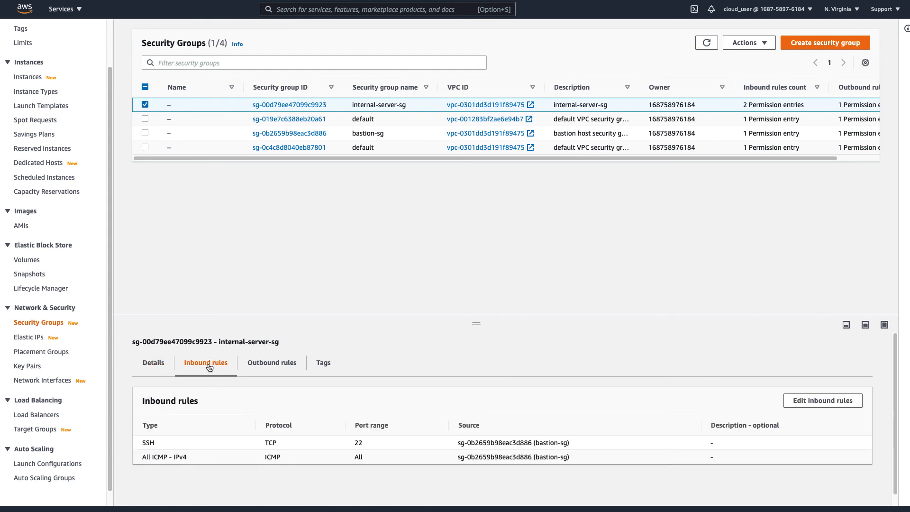
pyautogui.click(816, 405)
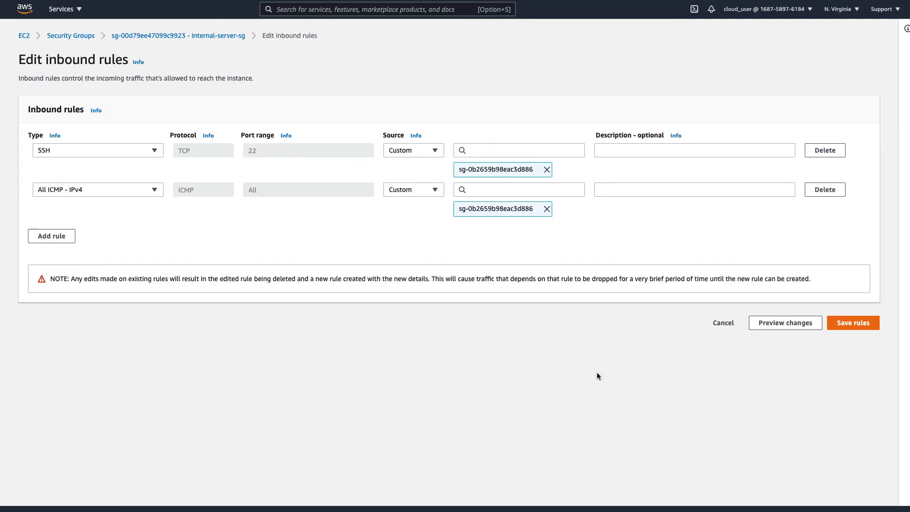
# Step: Add an inbound rule allowing All ICMP - IPv4 from source 192.168.10.0/24
pyautogui.click(38, 237)
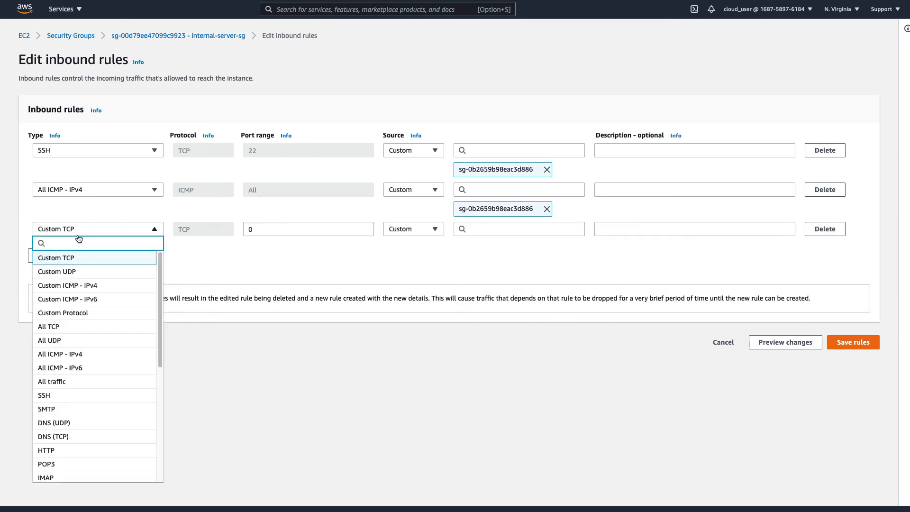
pyautogui.click(89, 358)
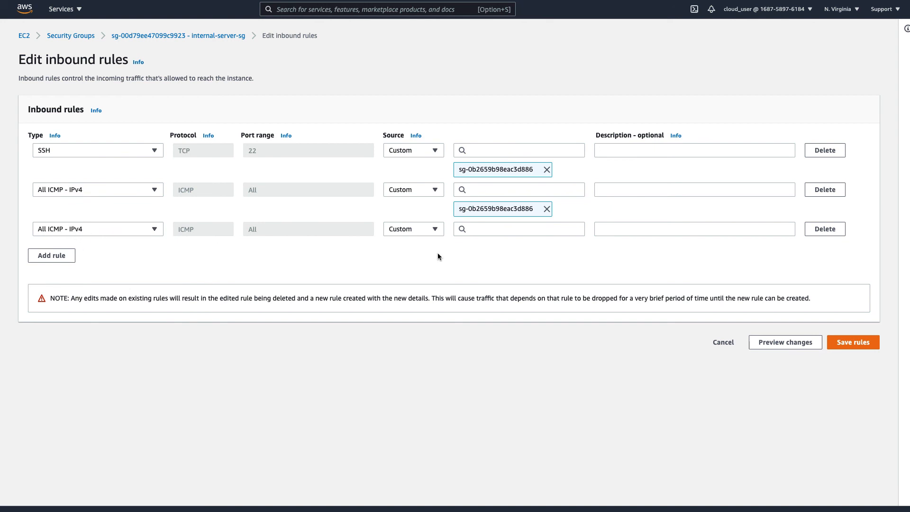
pyautogui.click(493, 232)
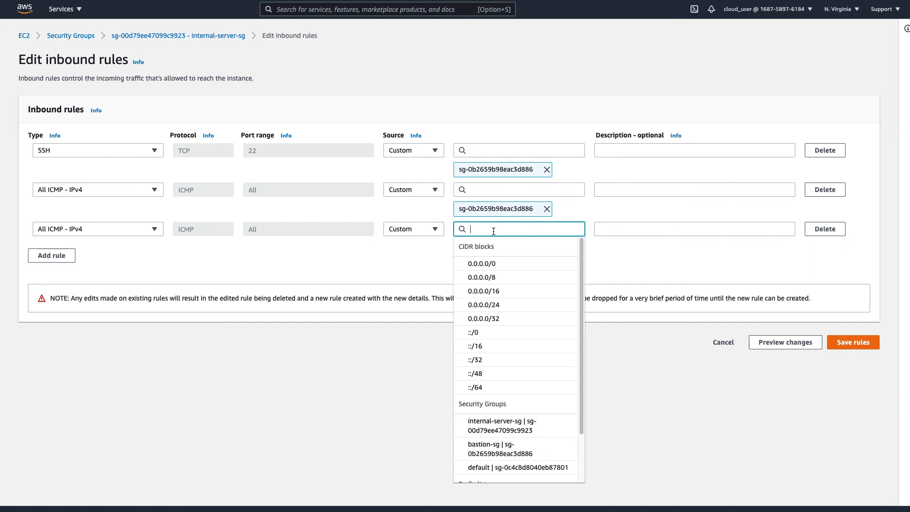
pyautogui.write('192.168')
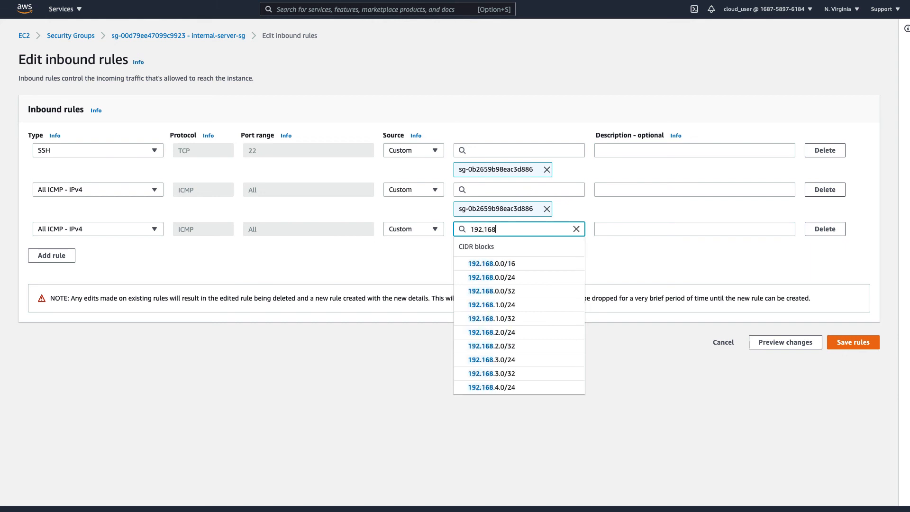
pyautogui.write('.10.0')
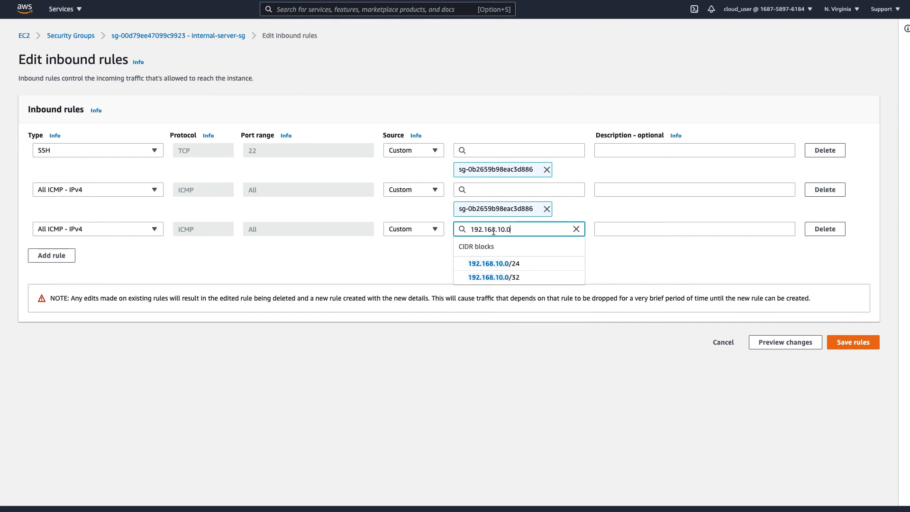
pyautogui.click(518, 264)
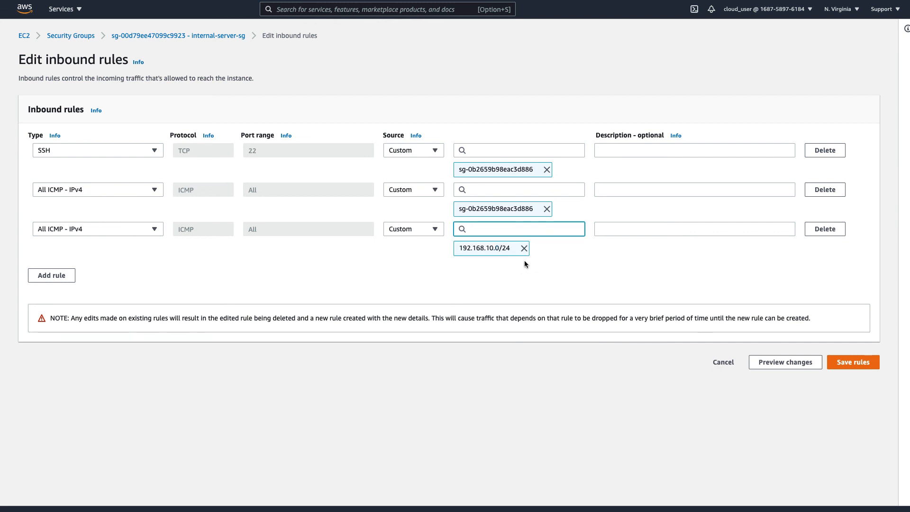
# Step: Add an inbound SSH rule with source 192.168.10.0/24 and save the security group's rules
pyautogui.click(66, 275)
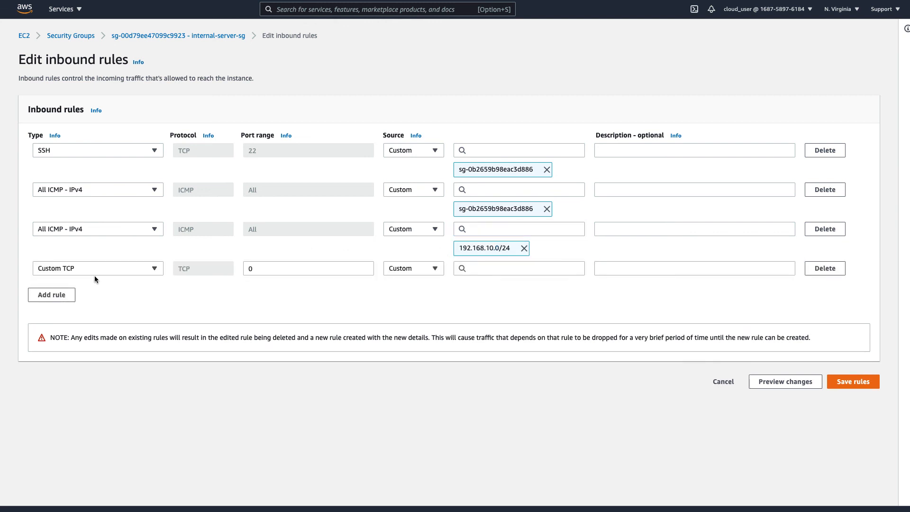
pyautogui.click(95, 279)
pyautogui.click(72, 213)
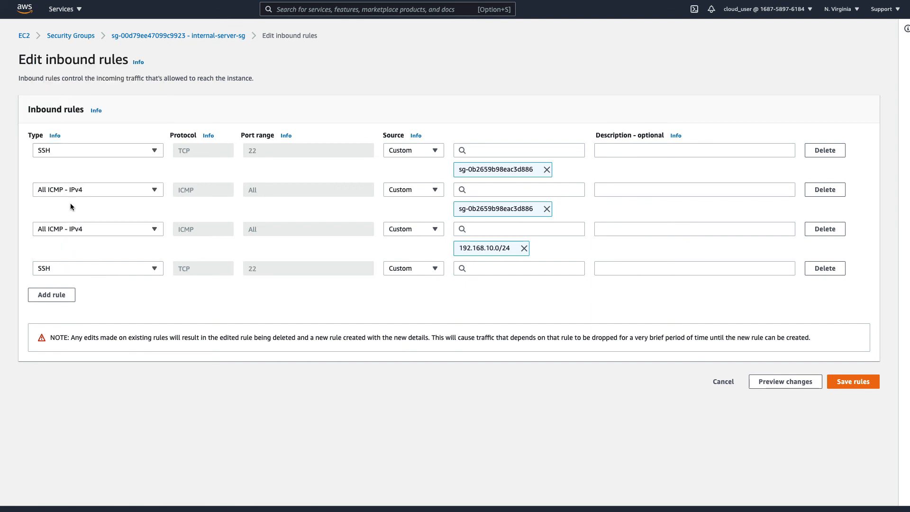
pyautogui.click(488, 268)
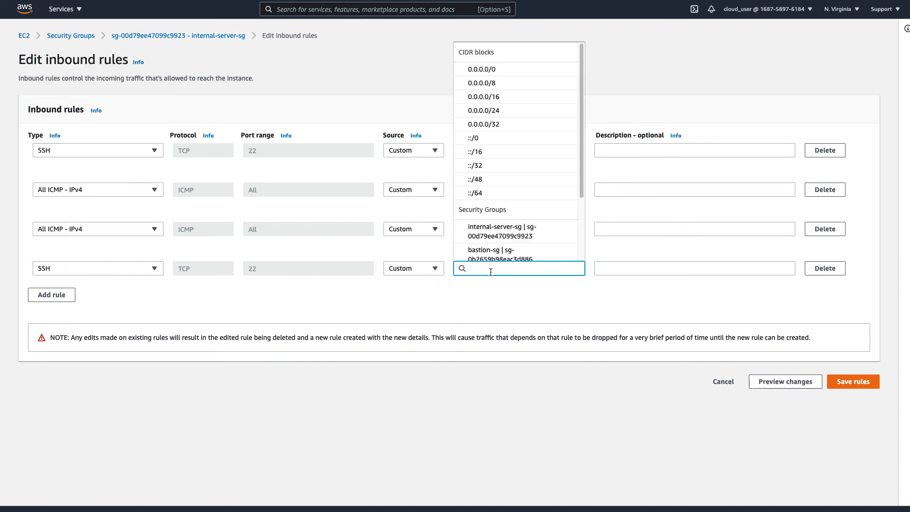
pyautogui.write('192.138')
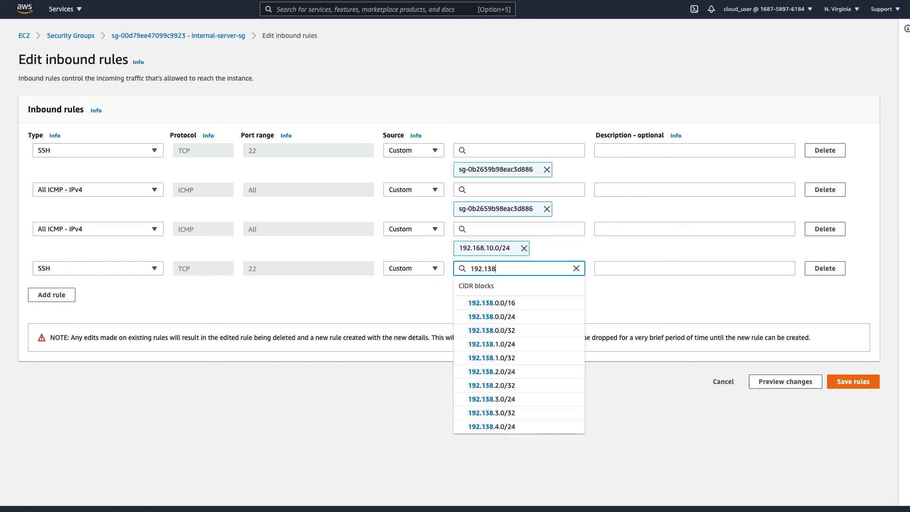
pyautogui.press('BackSpace')
pyautogui.press('BackSpace')
pyautogui.write('68.10.0')
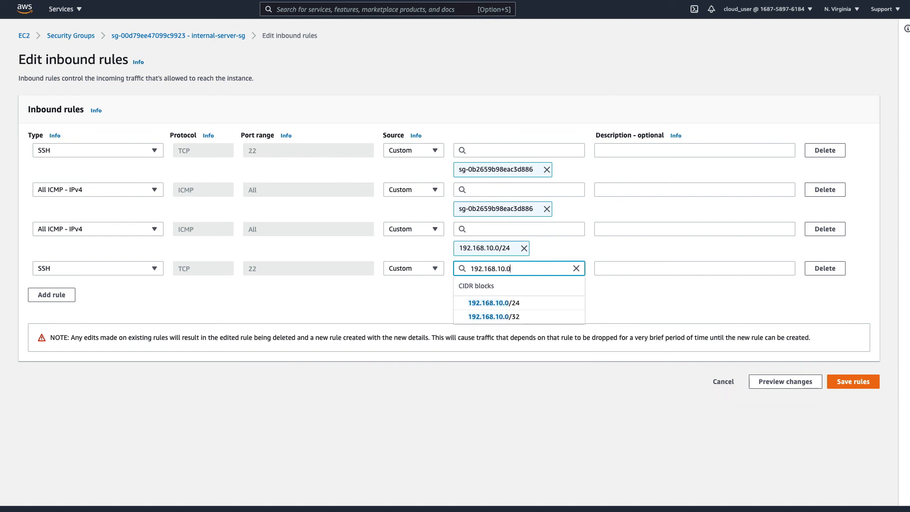
pyautogui.click(502, 304)
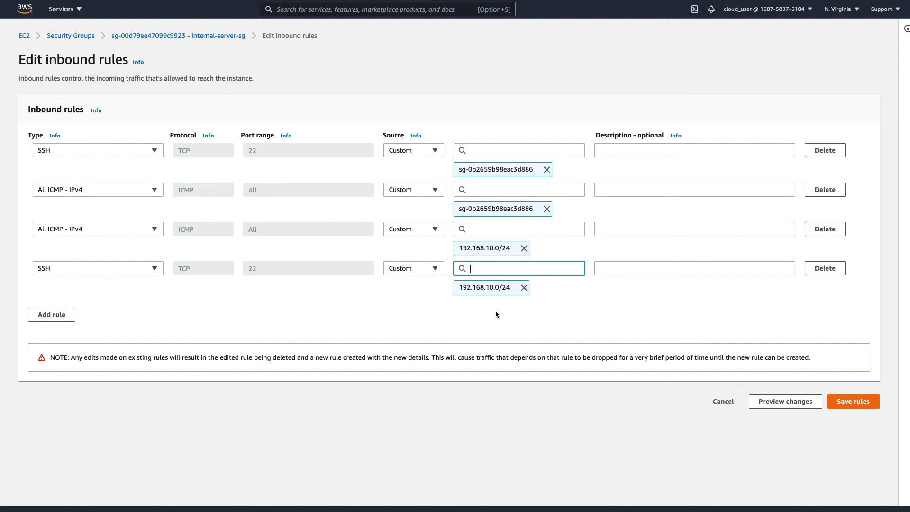
pyautogui.click(848, 408)
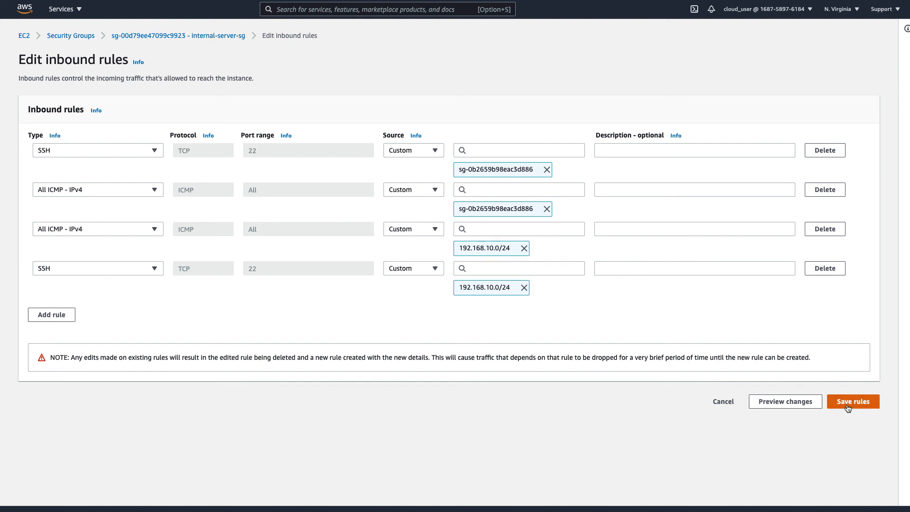